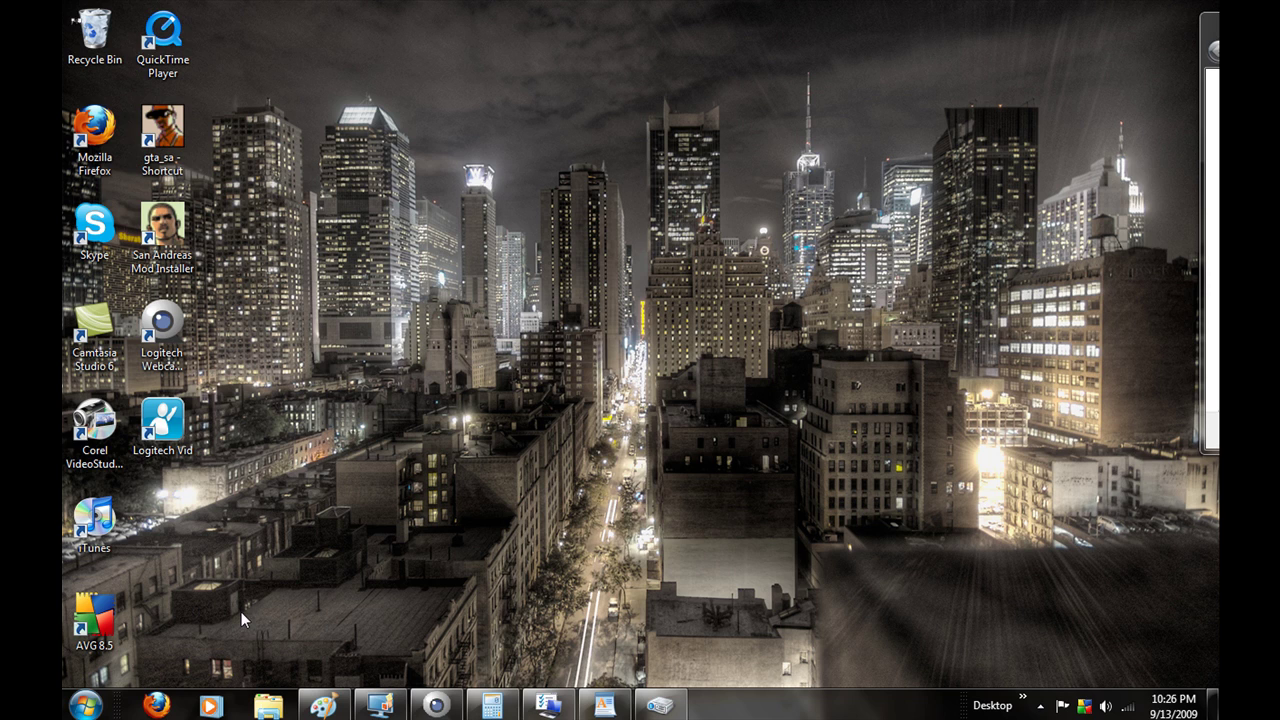
Step: Switch to Paint and draw two overlapping black right triangles on the canvas, the upper one about 249 × 131 px
click(323, 705)
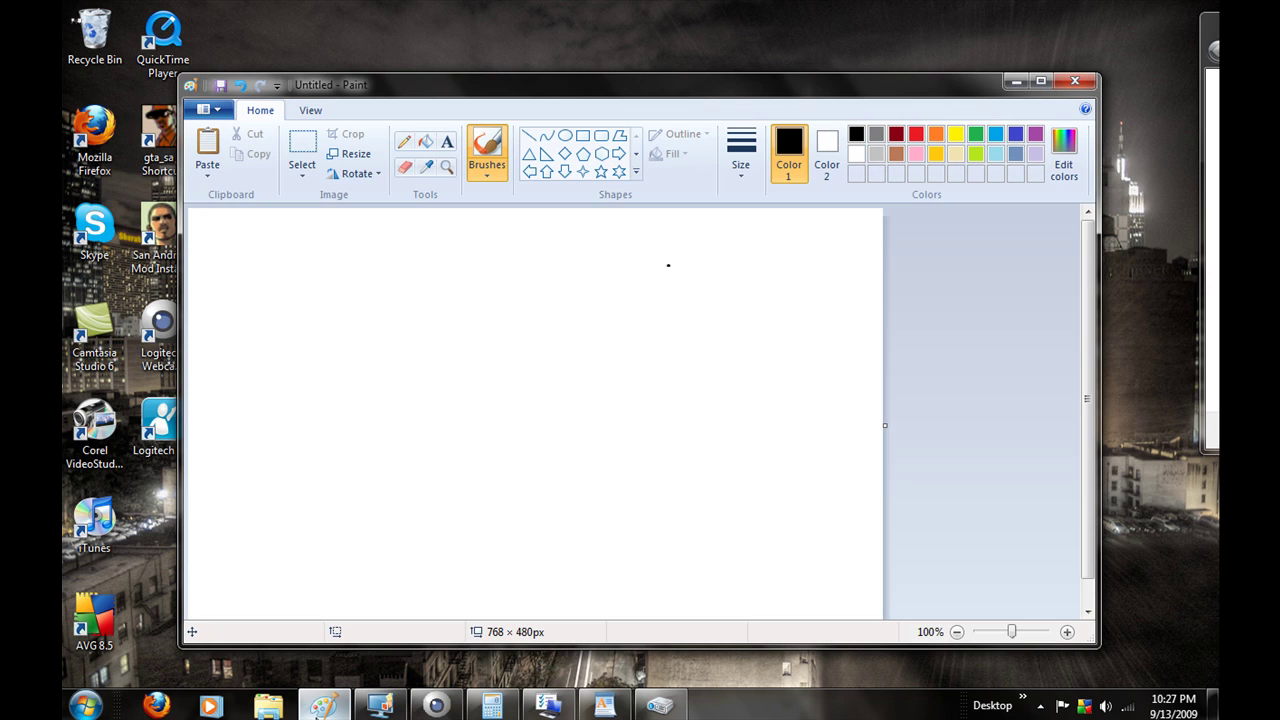
mouse_move(363, 706)
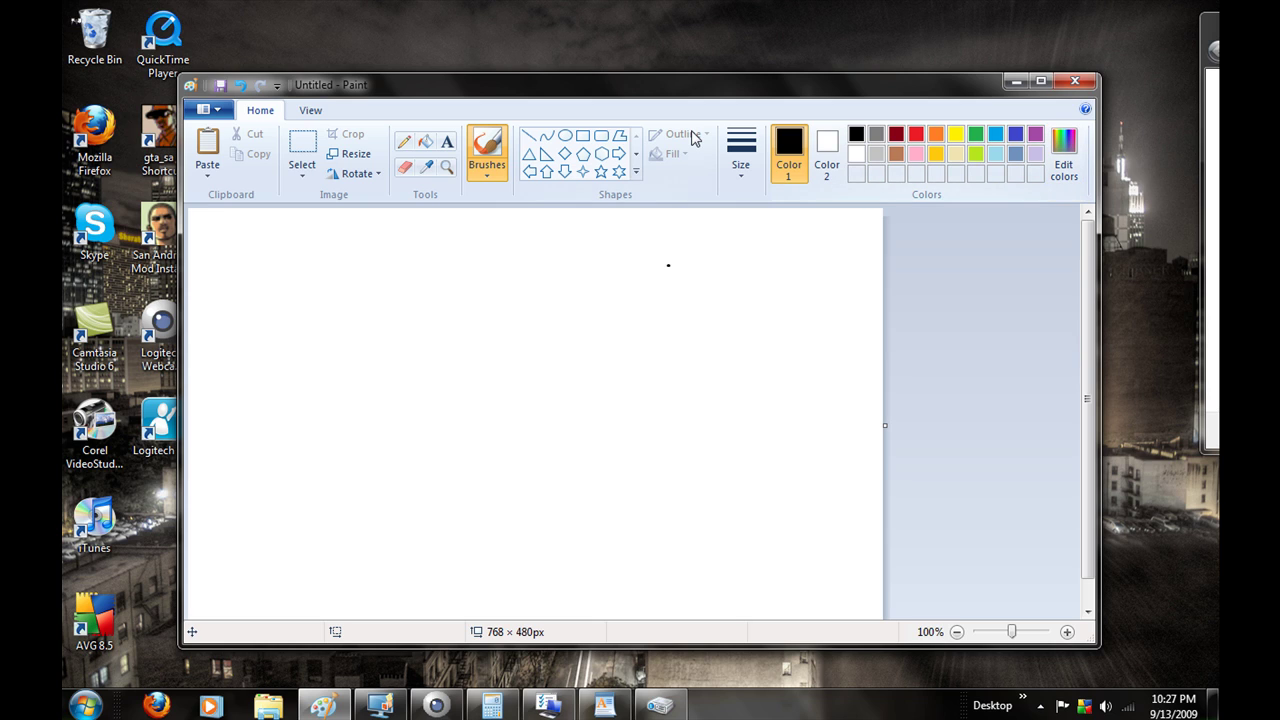
click(546, 153)
drag(467, 427, 687, 605)
drag(590, 328, 368, 446)
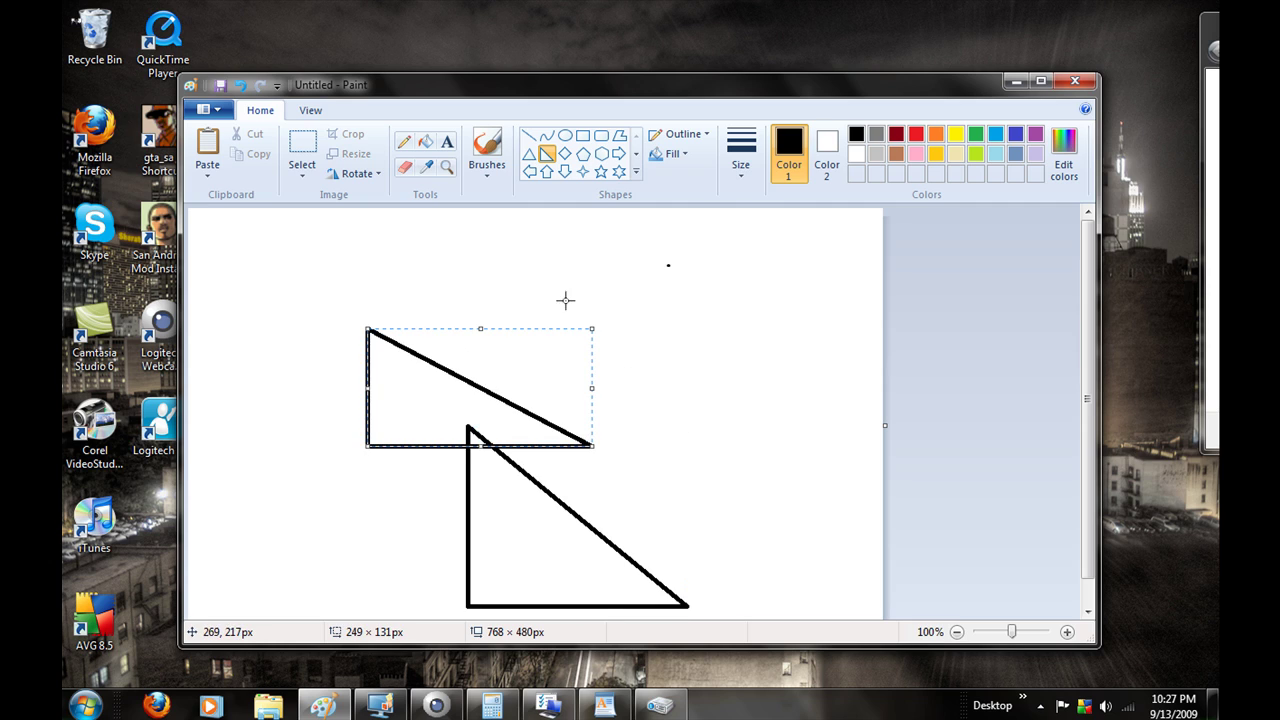
Step: Erase small gaps in the upper triangle's sloping side and where the two triangles overlap
click(404, 167)
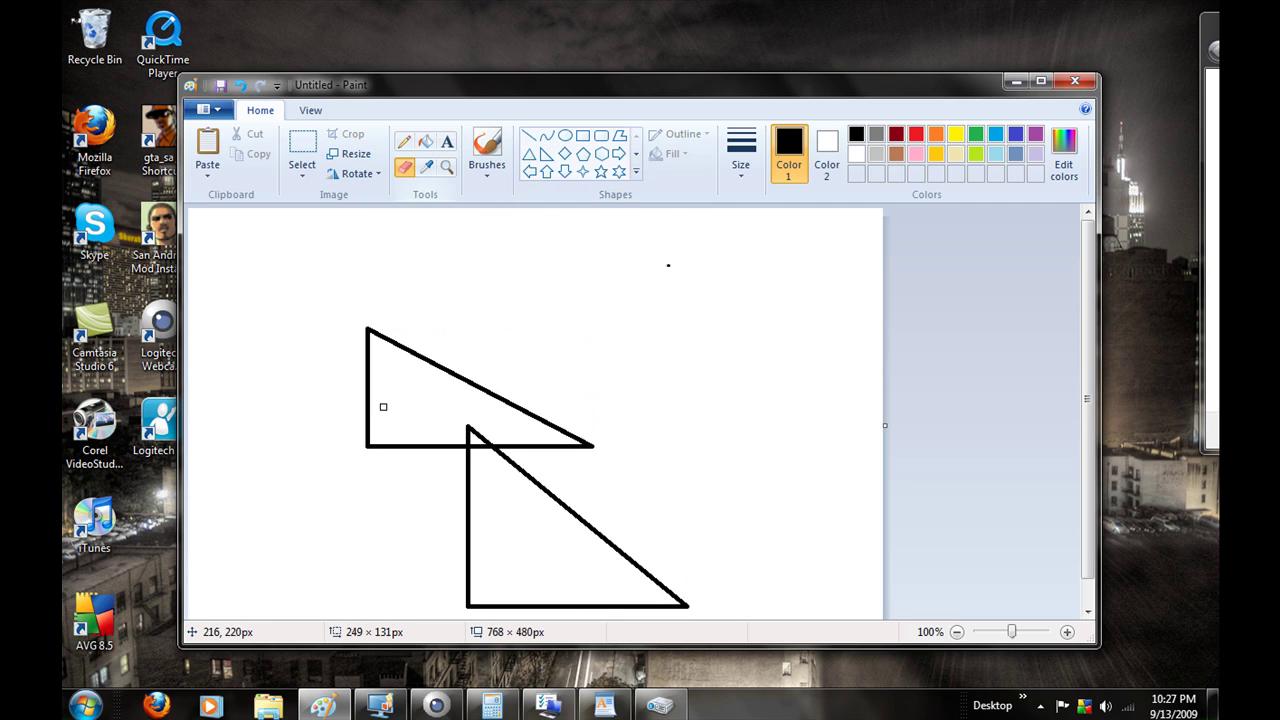
click(438, 367)
drag(485, 388, 483, 420)
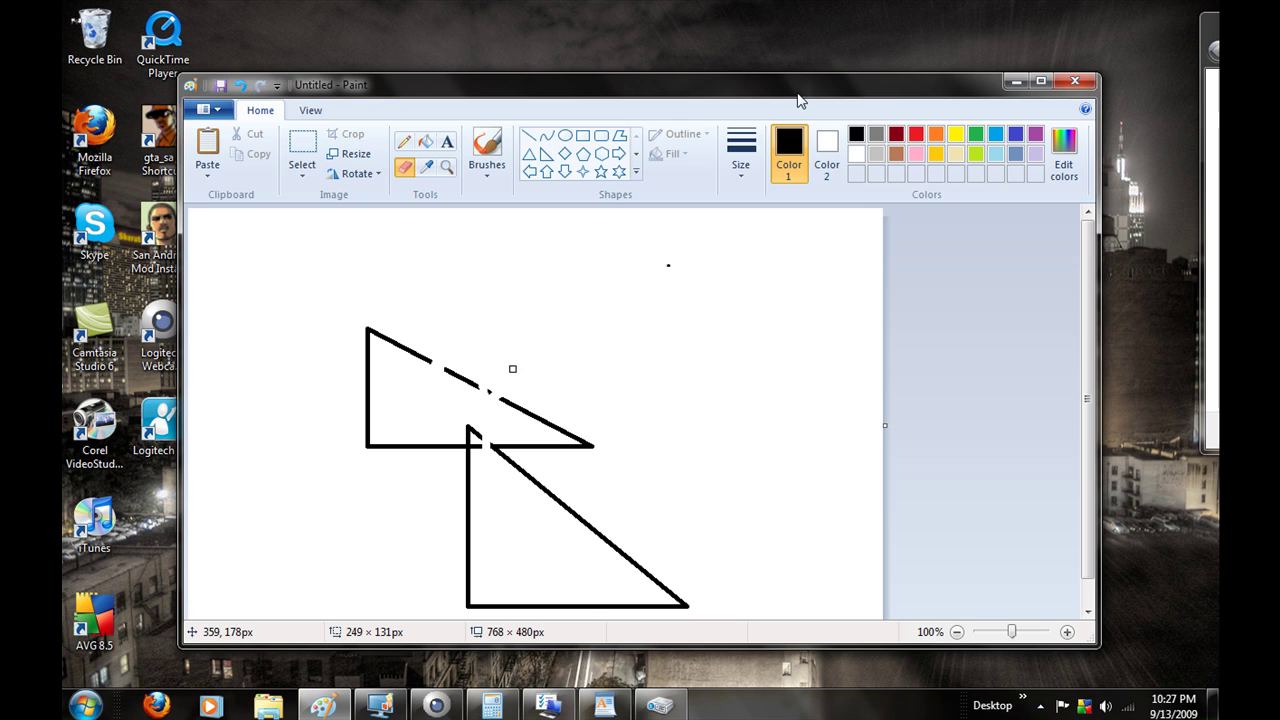
Step: Try out green and cyan shades in the color editor and leave it without applying them
click(1063, 164)
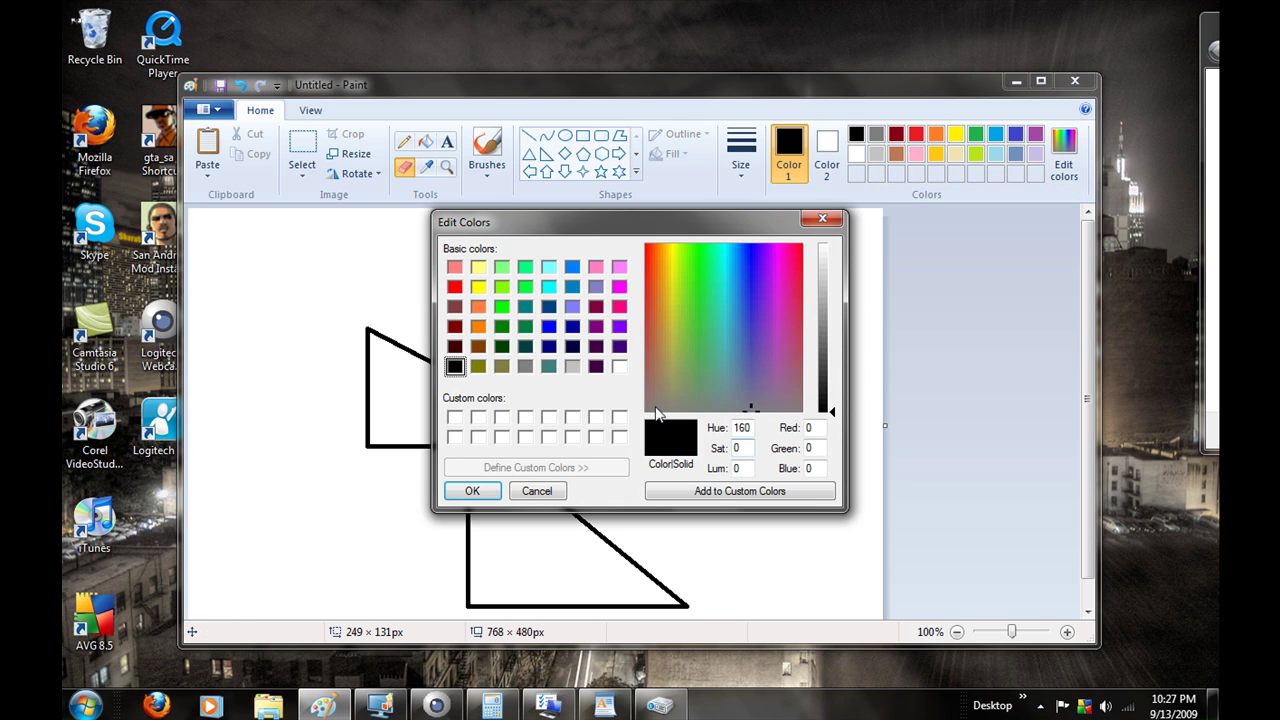
drag(701, 353, 691, 268)
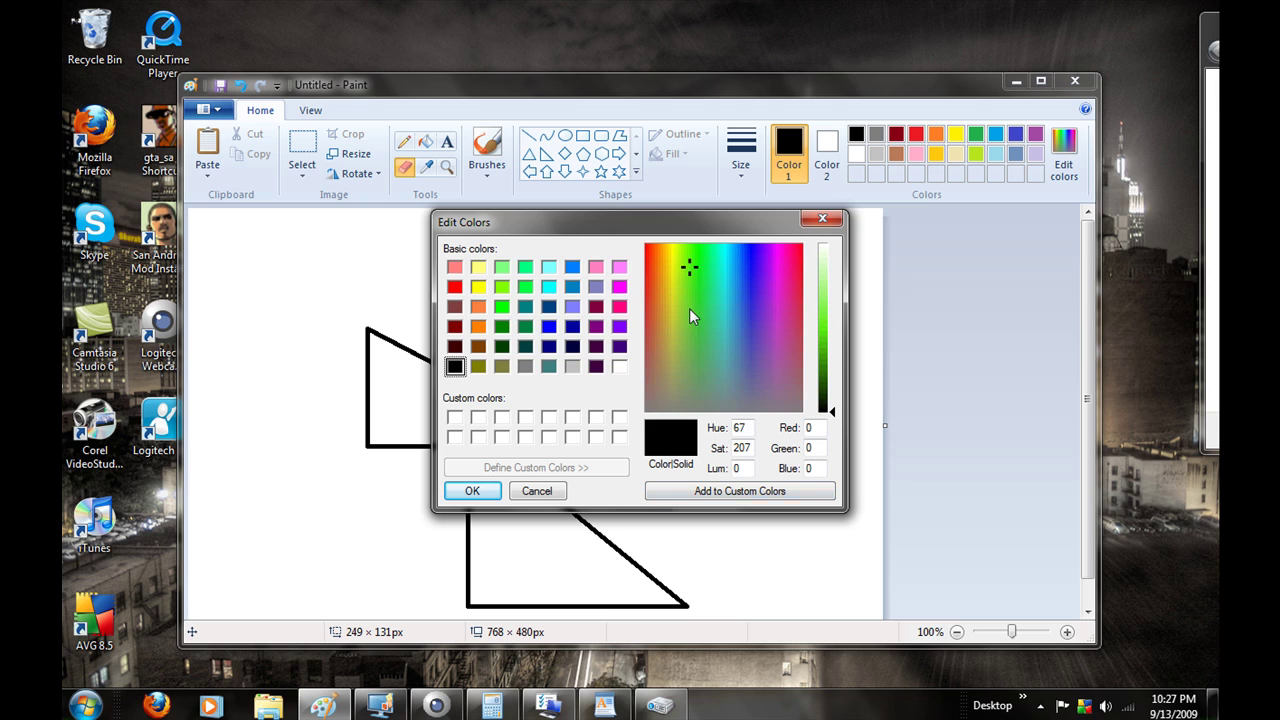
drag(697, 316, 723, 277)
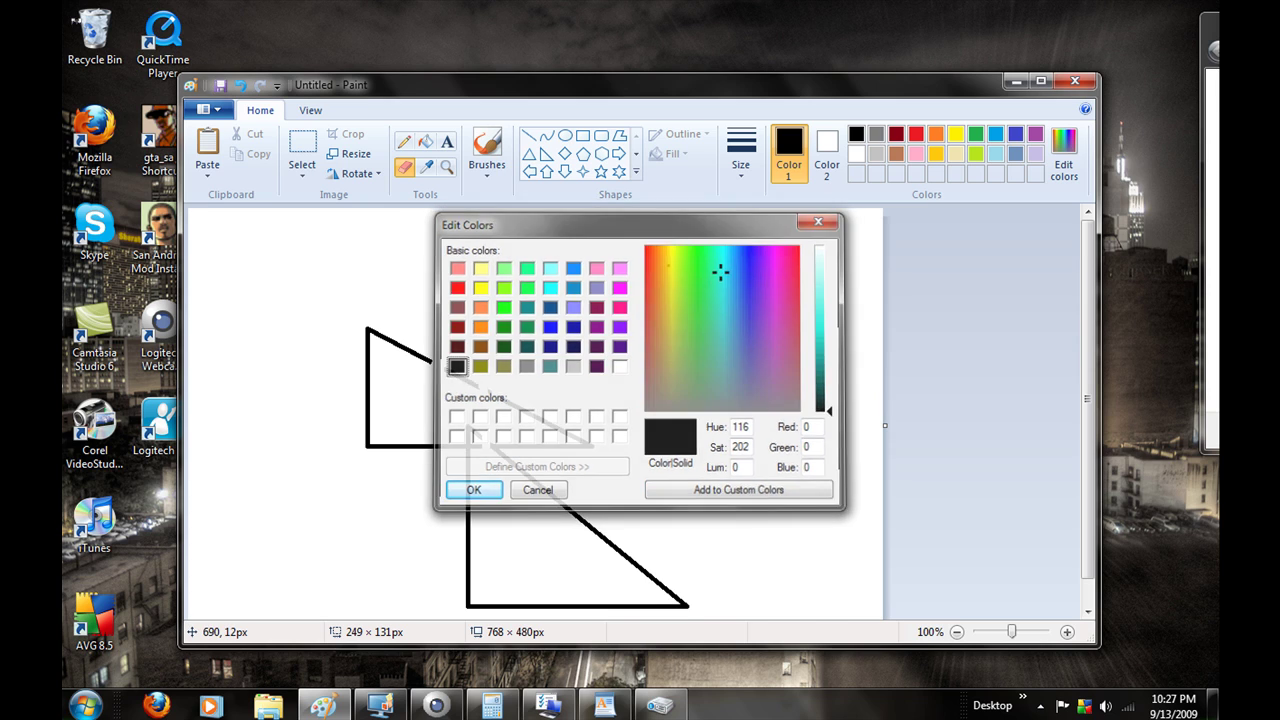
click(815, 220)
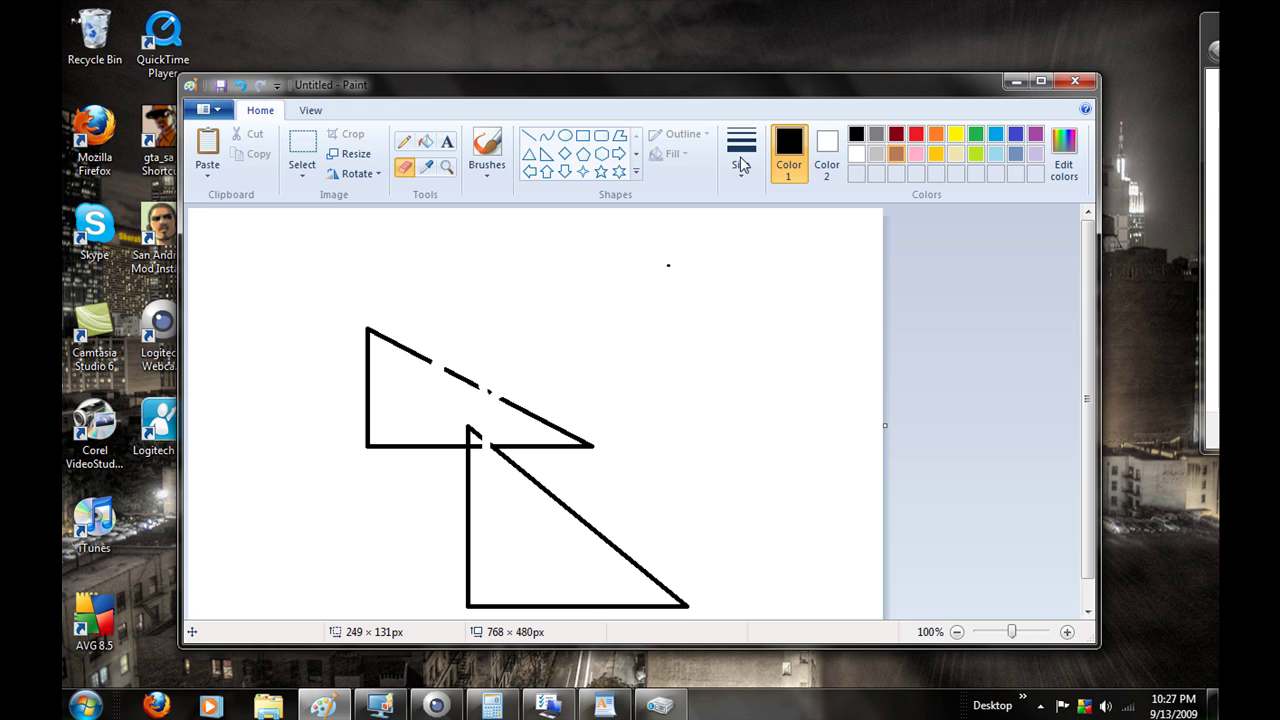
Step: Examine the file formats available for saving the picture, and leave without saving it
click(210, 109)
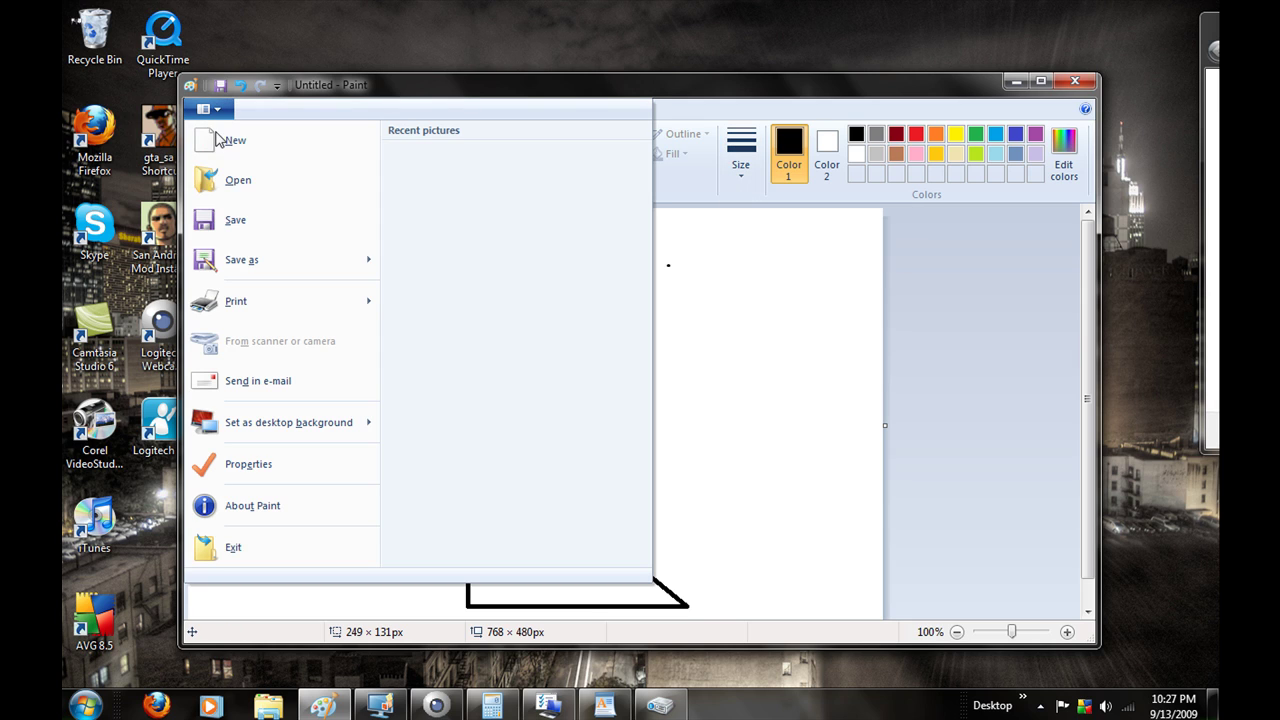
mouse_move(303, 259)
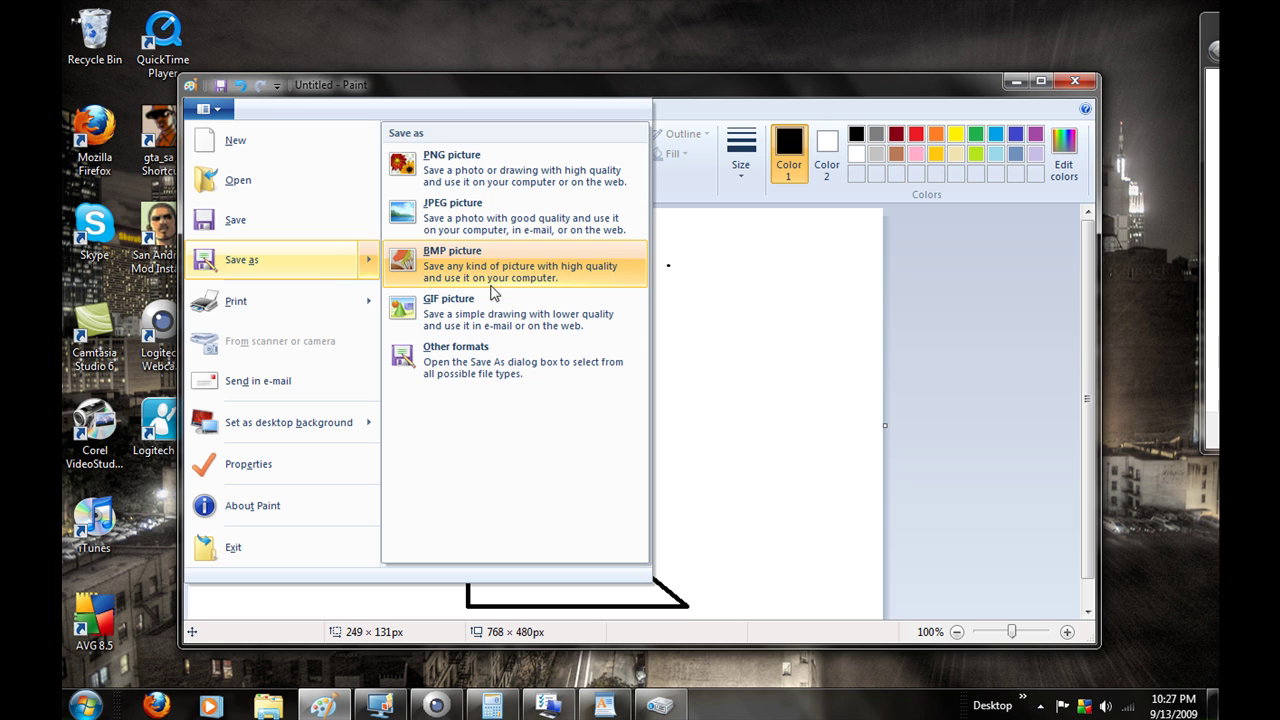
click(505, 360)
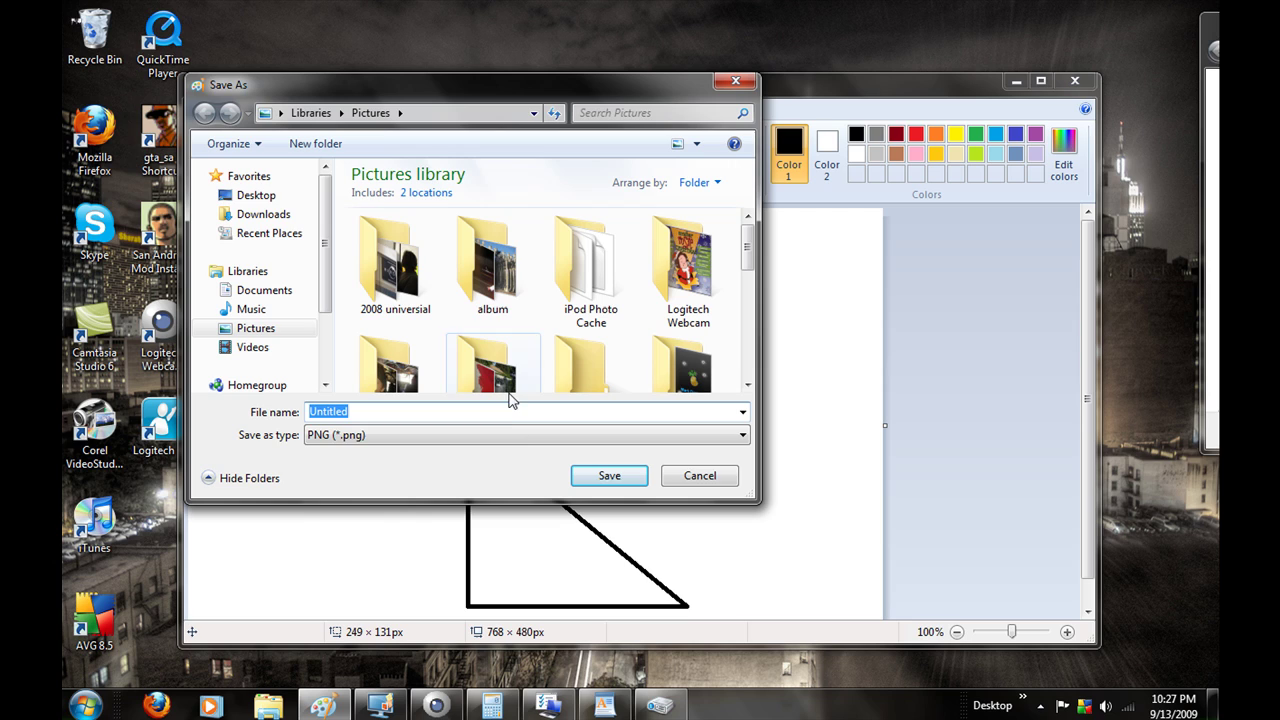
click(514, 440)
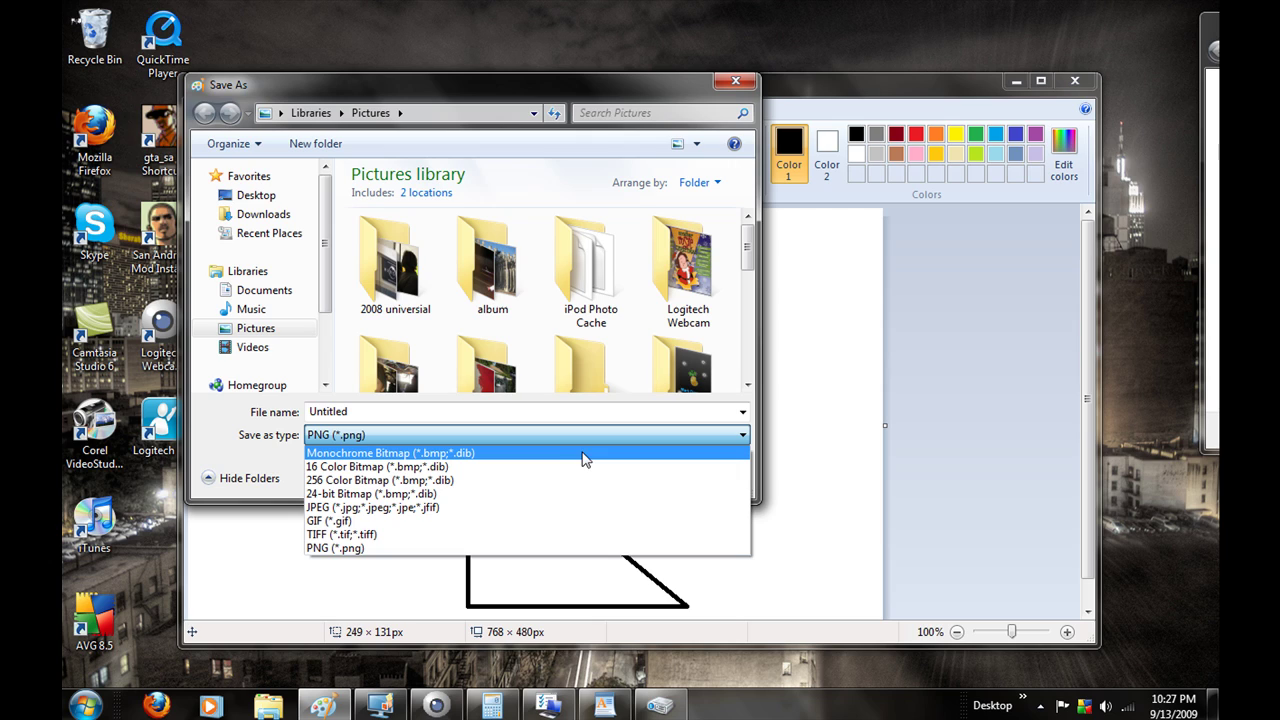
click(746, 254)
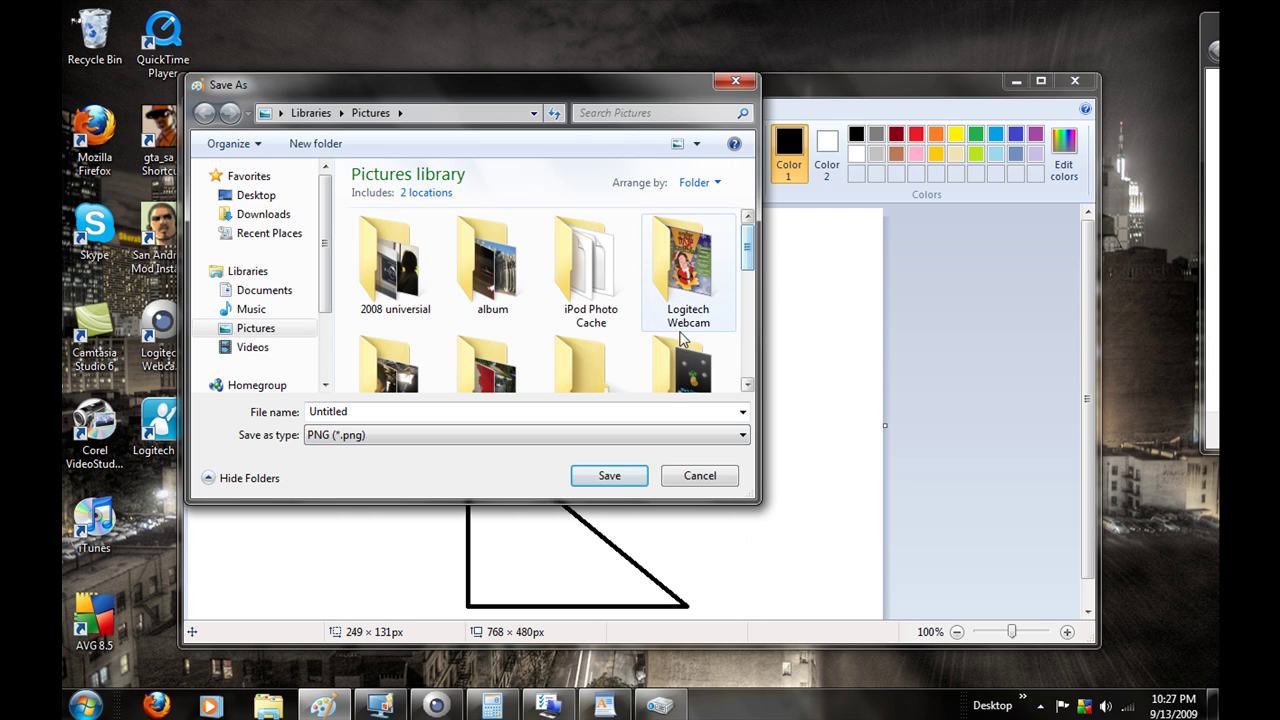
click(690, 477)
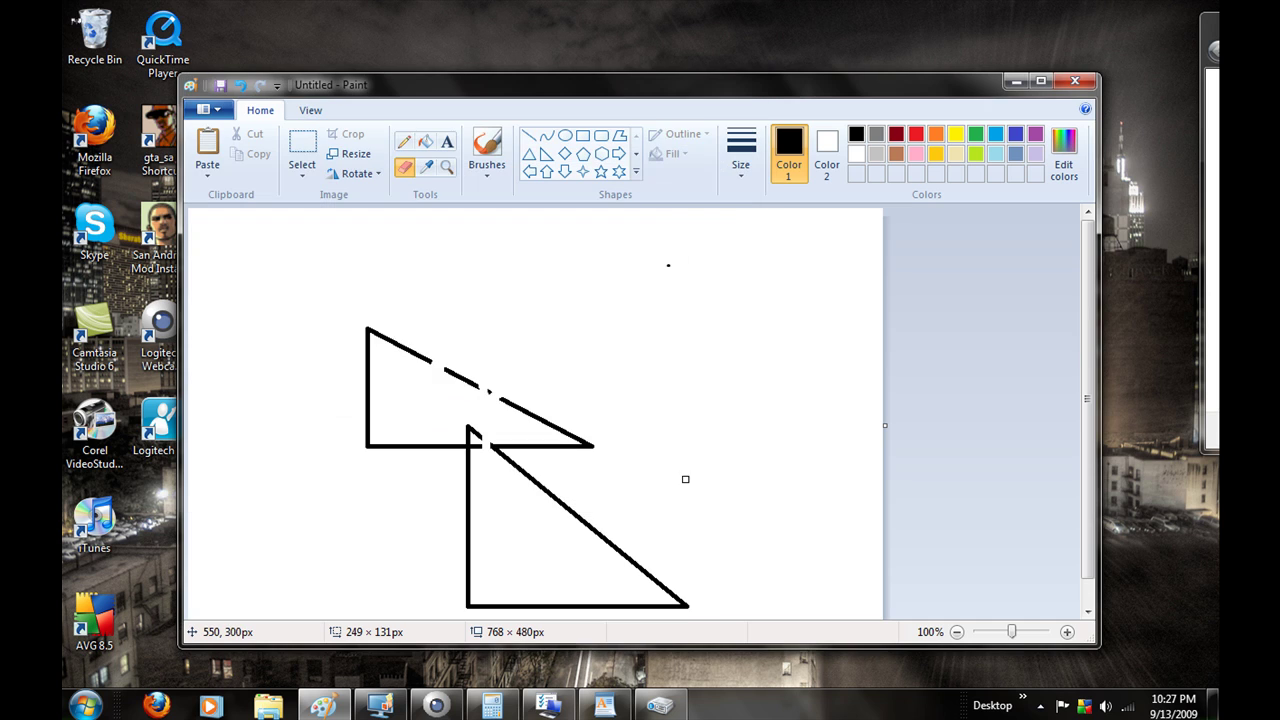
Step: Close Paint and discard the unsaved drawing
click(1074, 80)
click(708, 368)
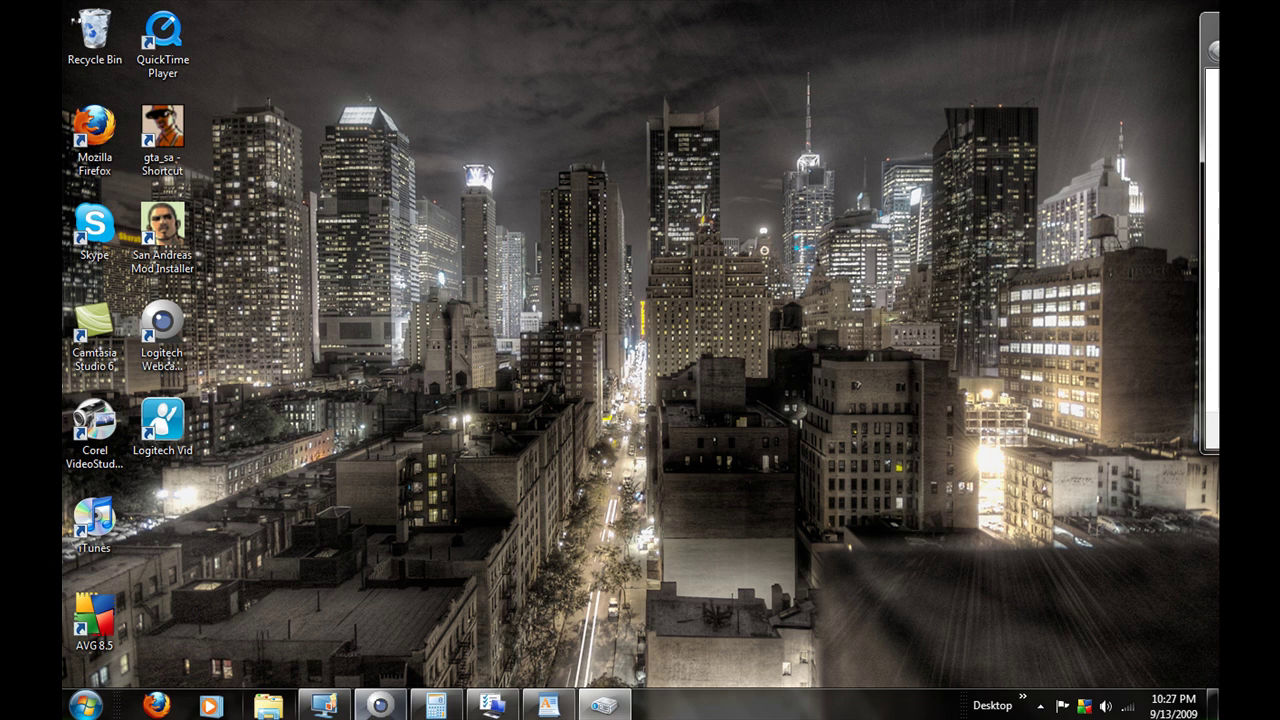
Step: Switch to the desktop gadget gallery and close the Logitech webcam window overlapping it
click(323, 705)
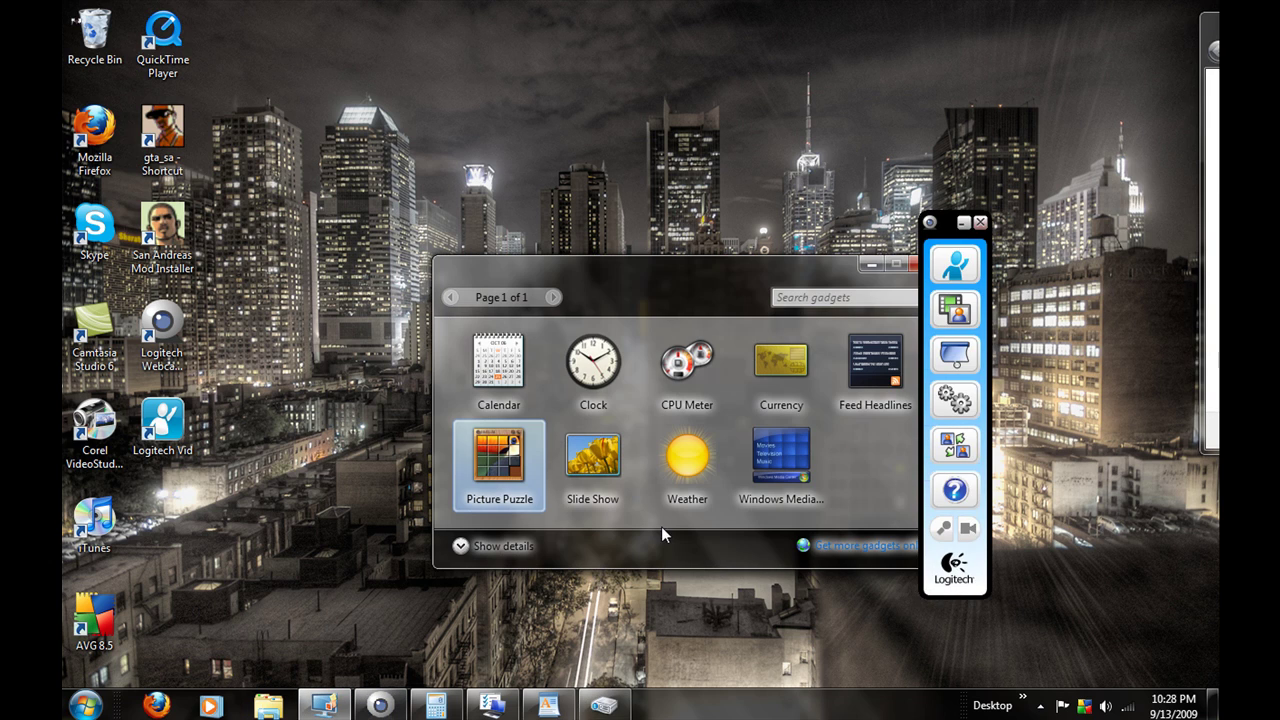
click(980, 222)
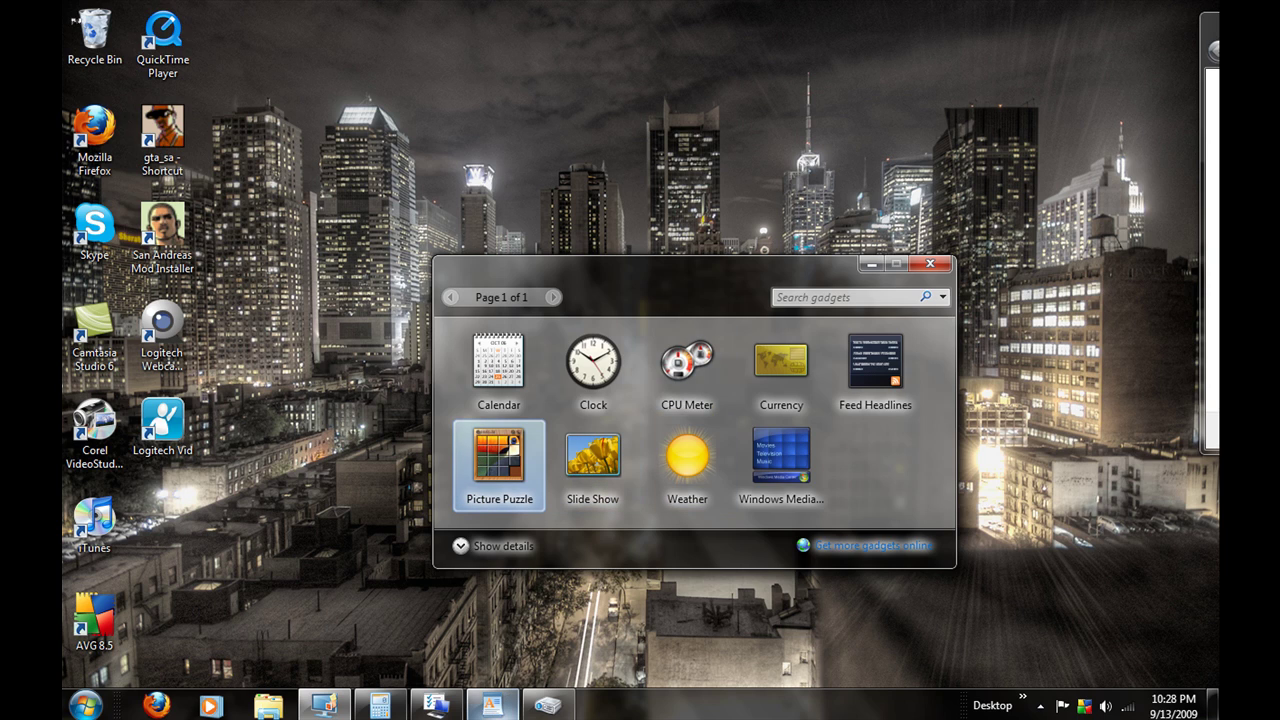
Step: Add the Picture Puzzle gadget to the desktop and close the gadget gallery
mouse_move(491, 705)
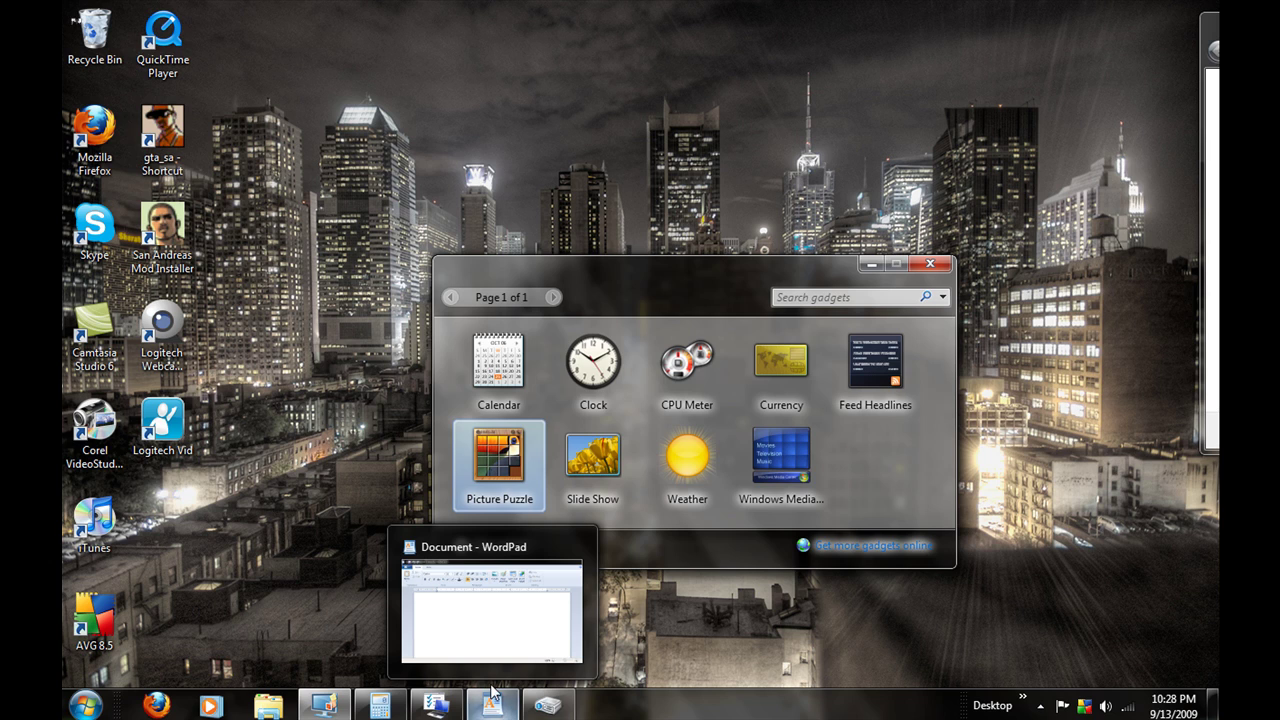
right_click(515, 458)
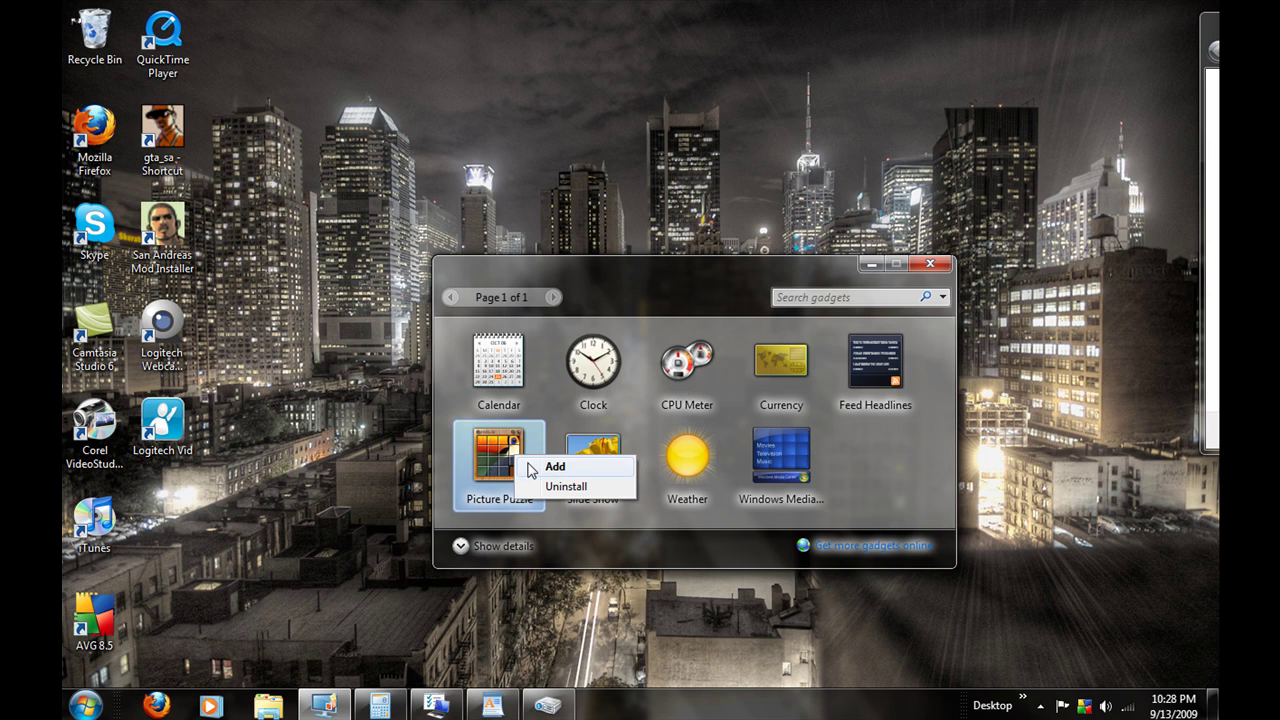
click(530, 467)
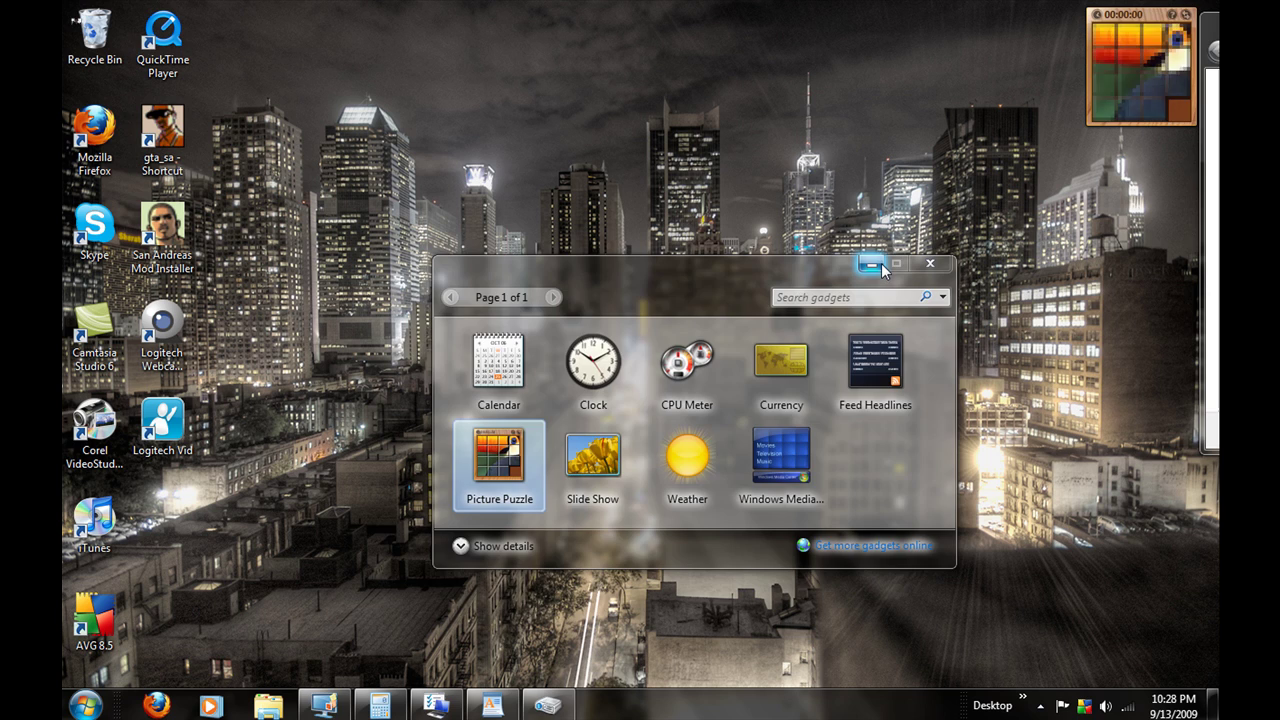
click(930, 263)
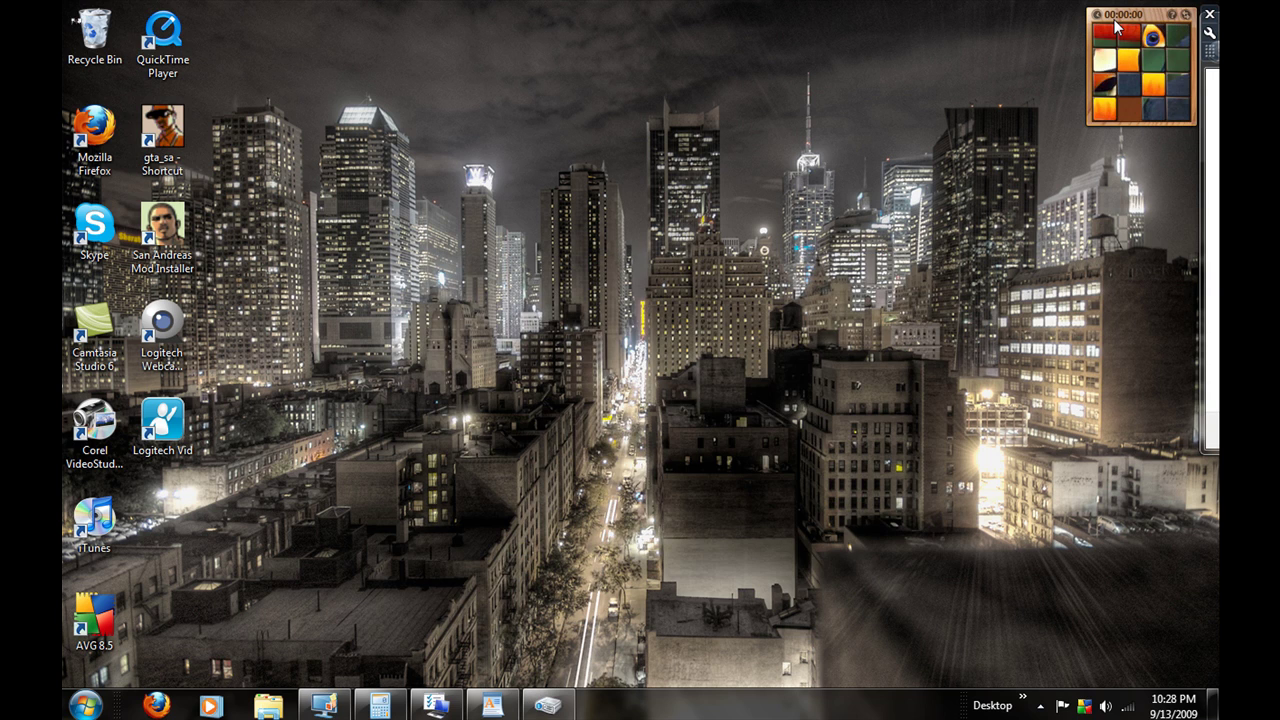
Step: Try out the Picture Puzzle gadget nearer the middle of the desktop by sliding several tiles, and remove the gadget
drag(1136, 14, 824, 237)
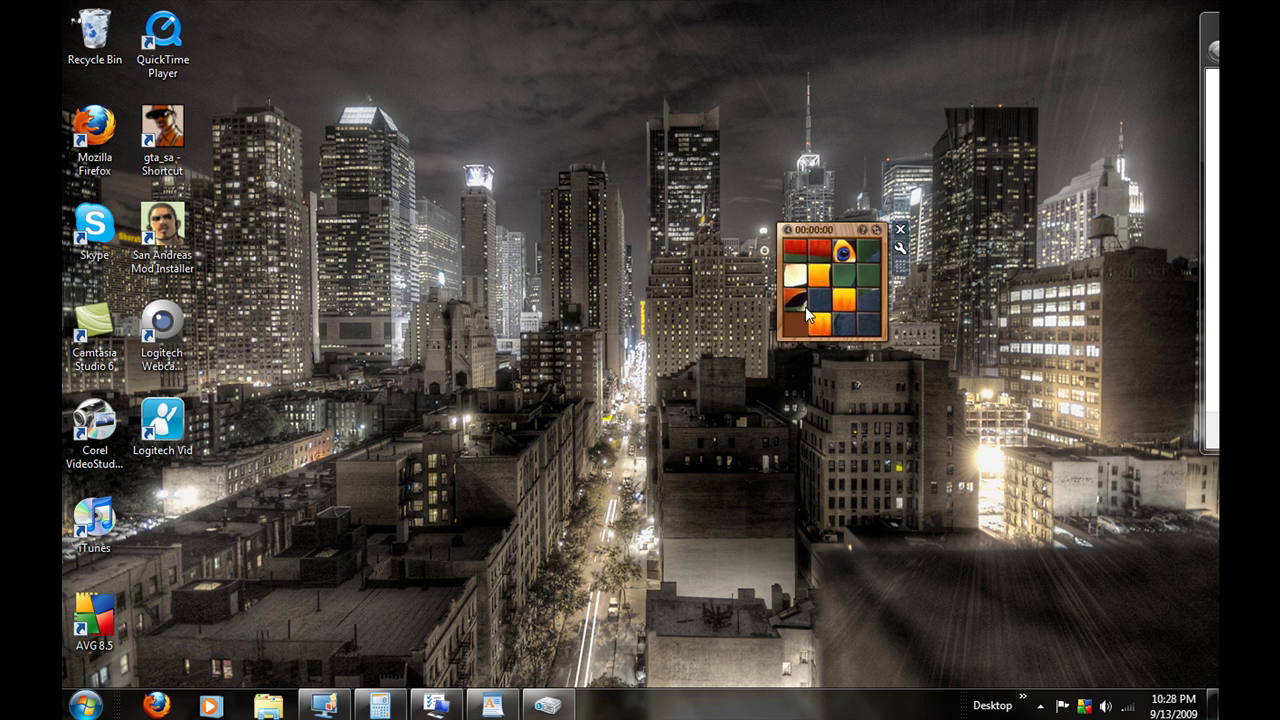
click(796, 277)
click(820, 280)
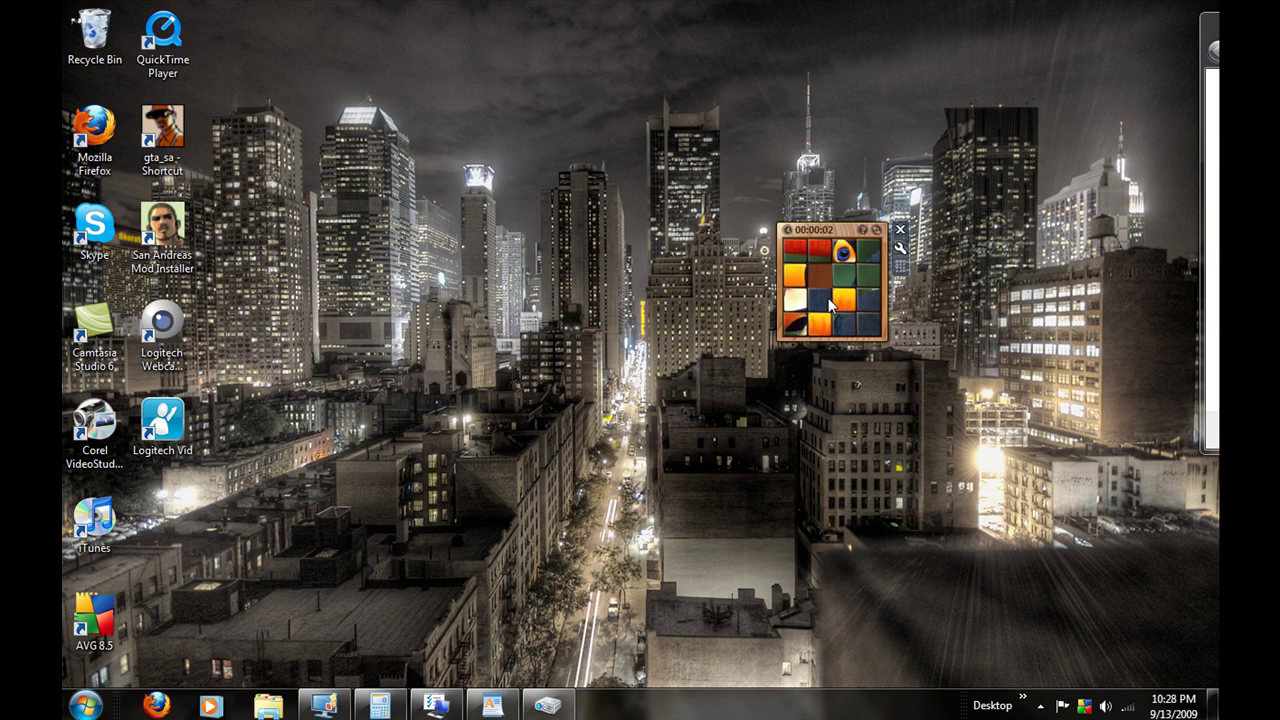
click(826, 299)
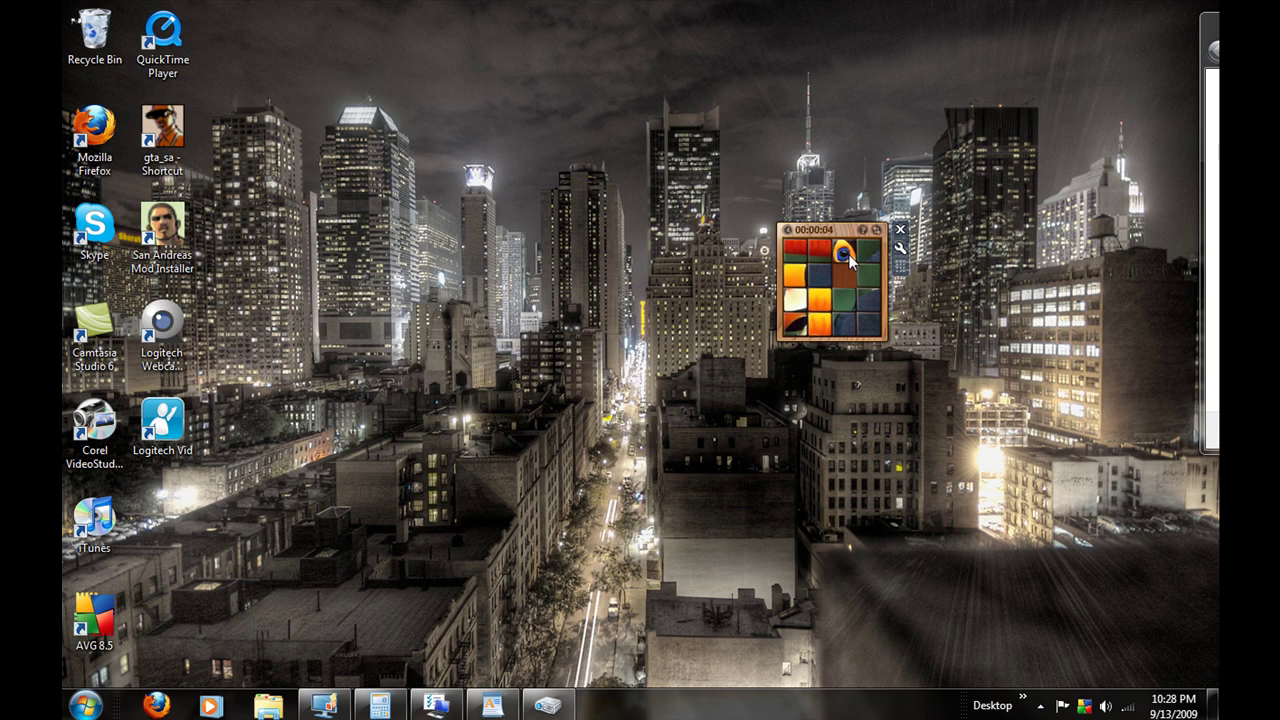
click(836, 252)
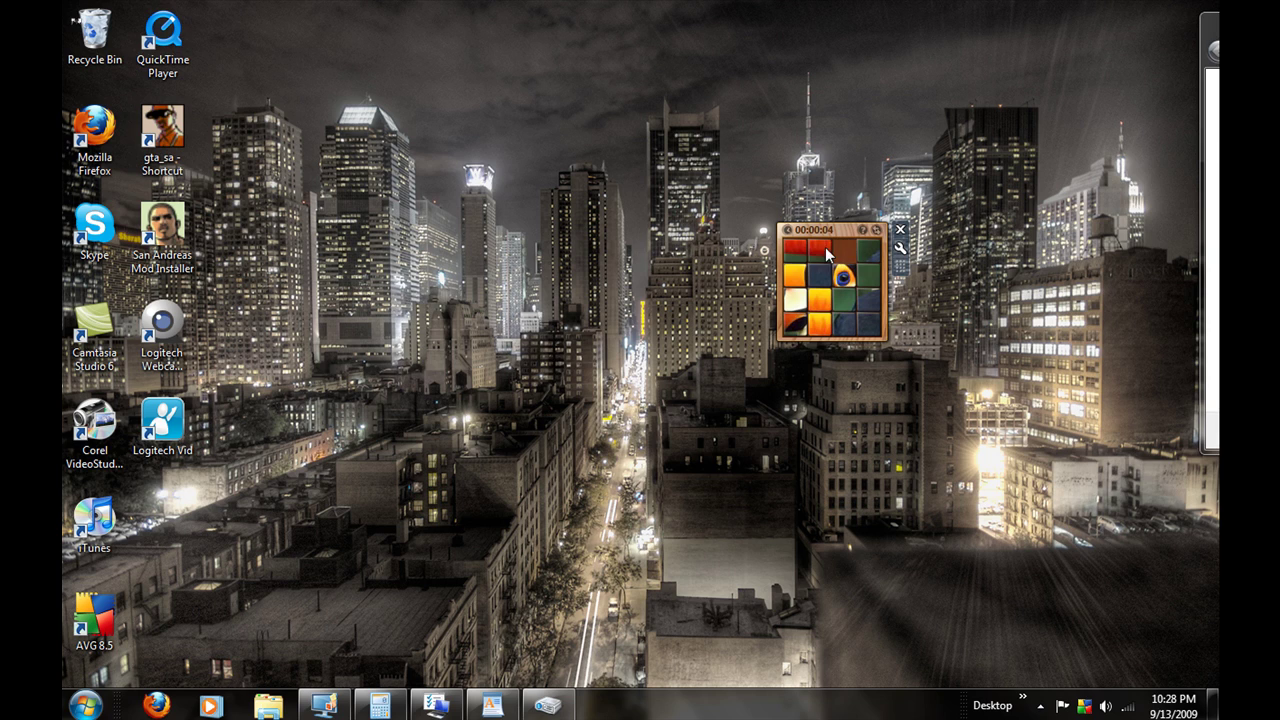
click(900, 230)
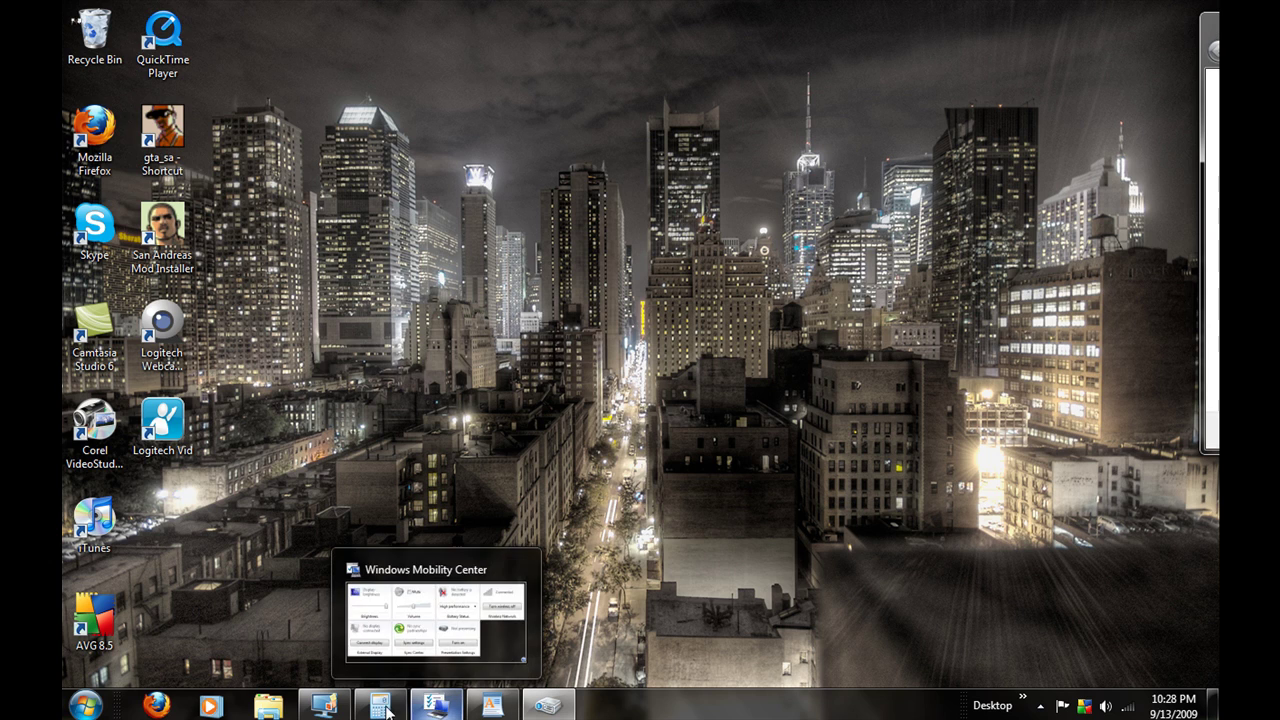
Step: Switch to Calculator and change it from Statistics to Programmer mode
mouse_move(301, 713)
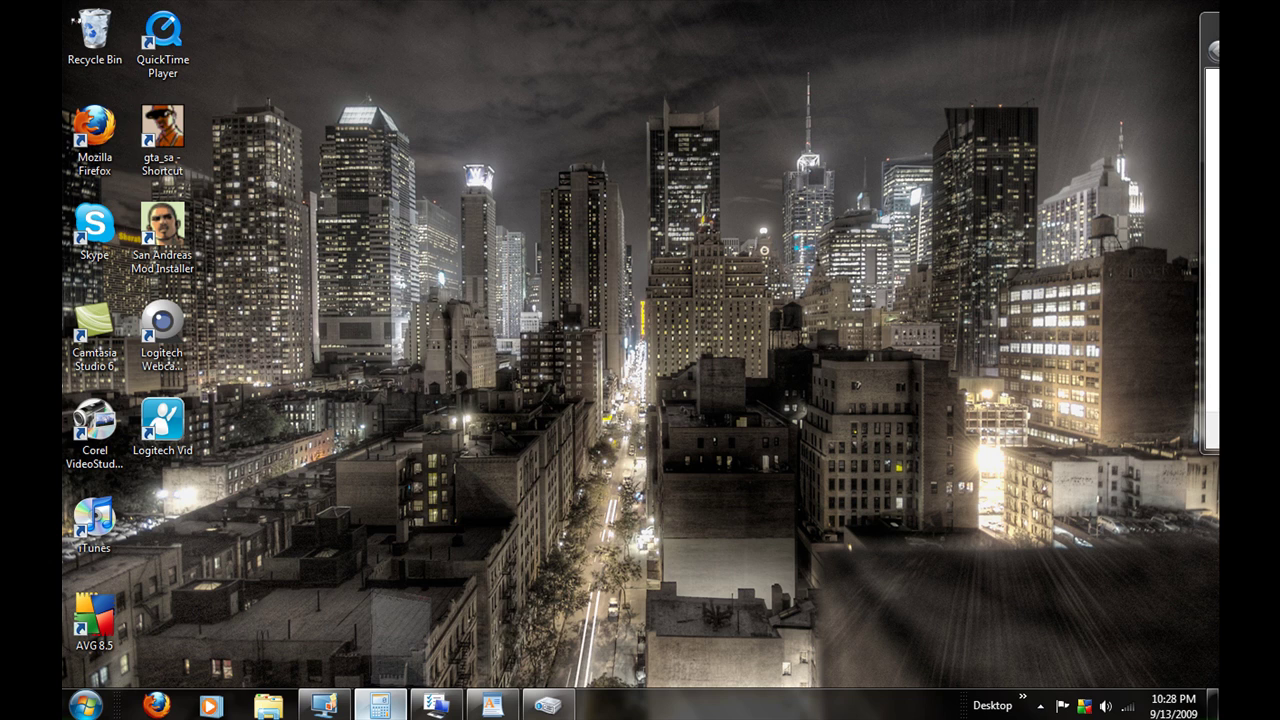
click(380, 705)
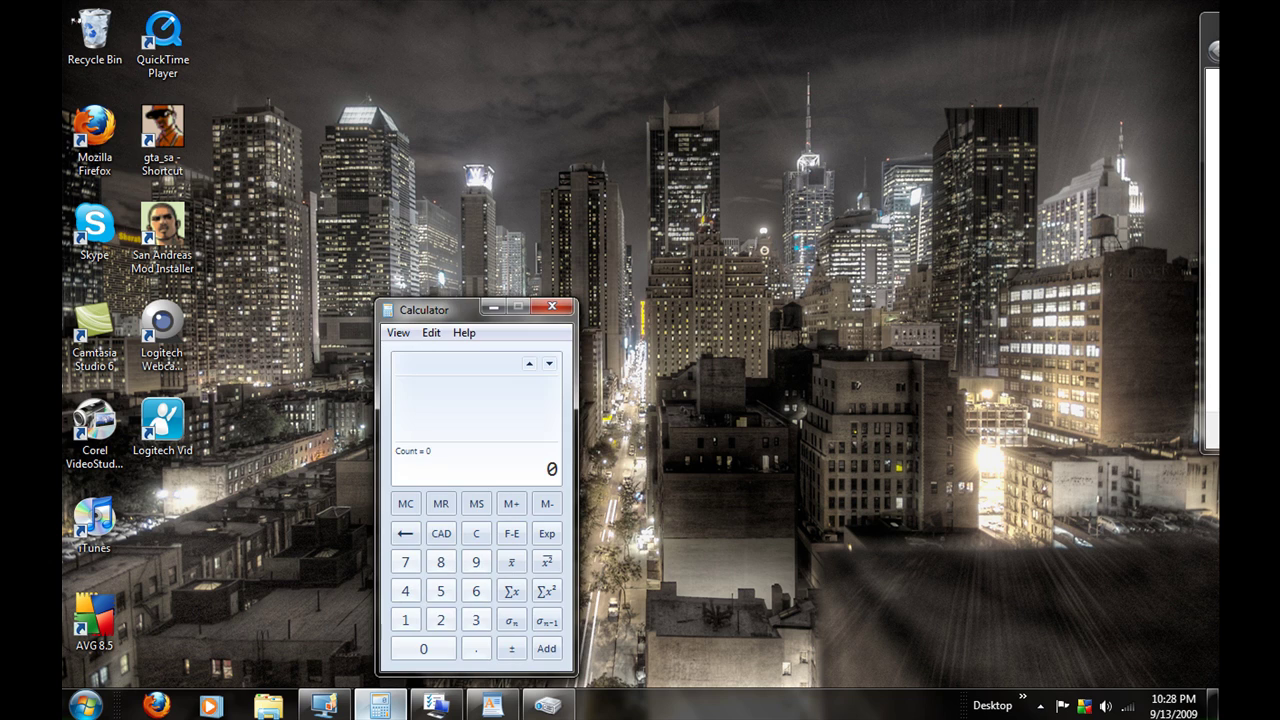
click(397, 334)
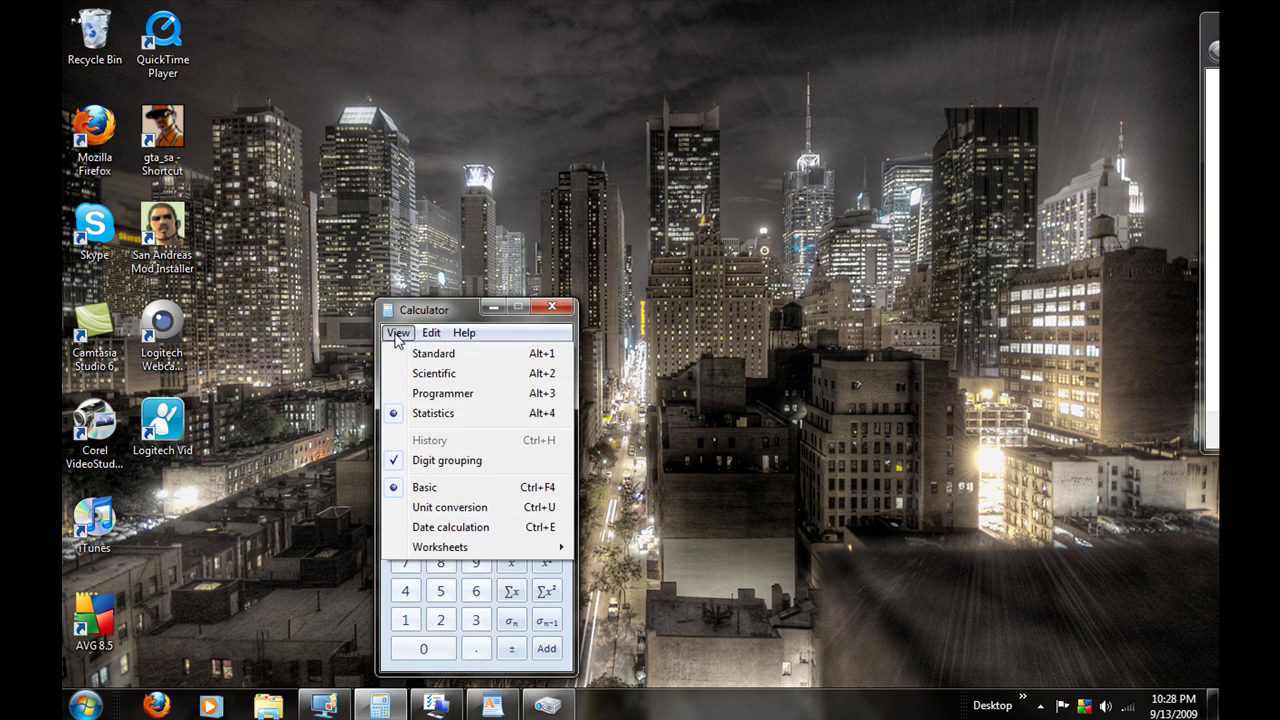
click(440, 396)
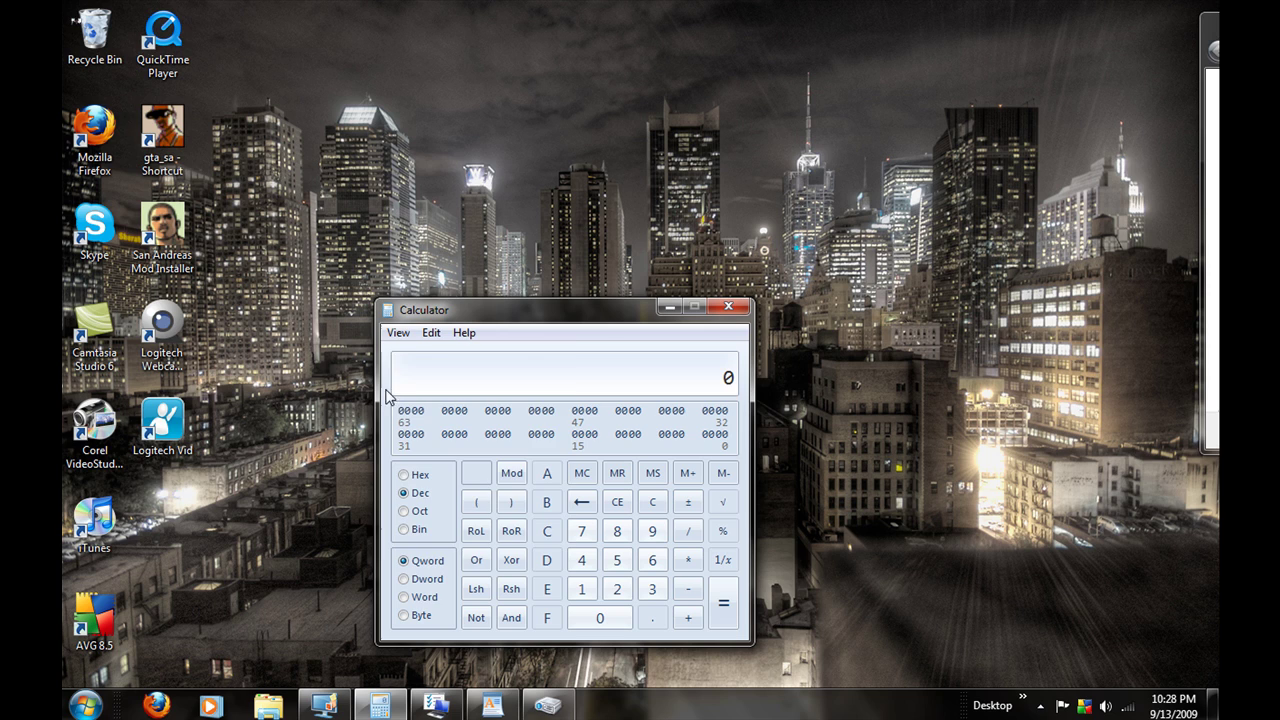
Step: Show the calculator's Scientific mode and change it to Standard mode
click(398, 333)
click(417, 375)
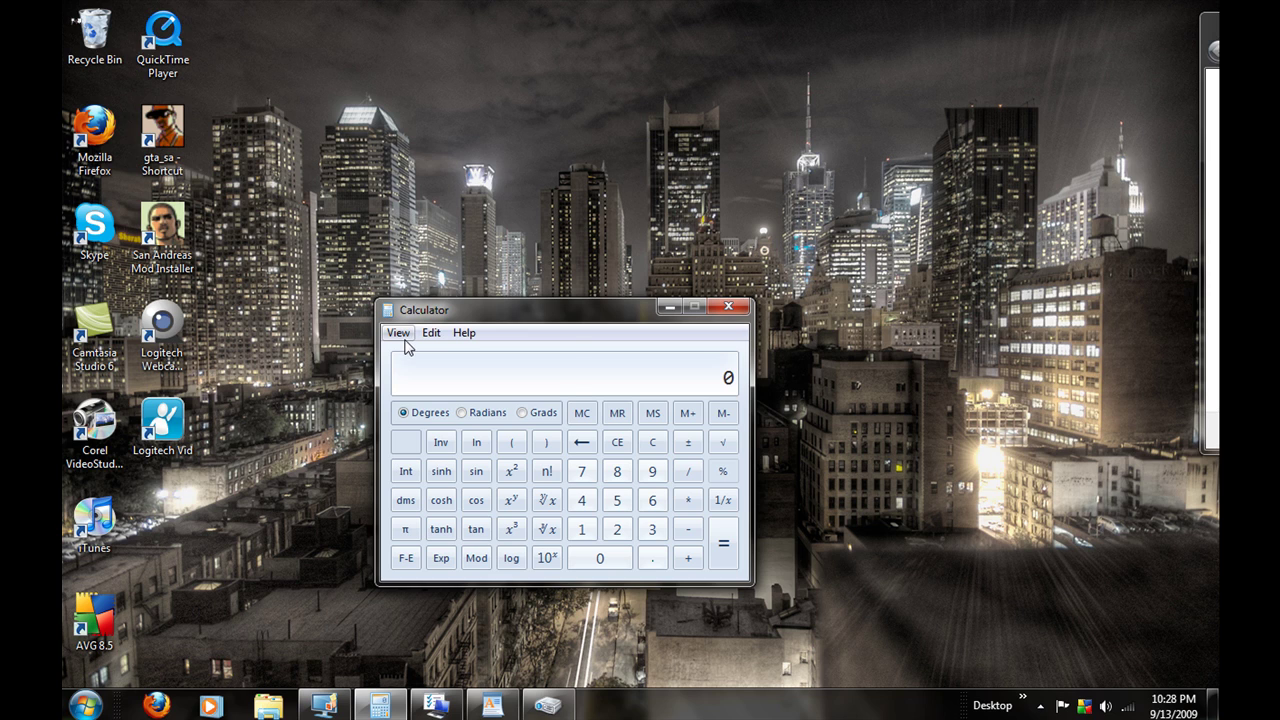
click(406, 342)
click(418, 358)
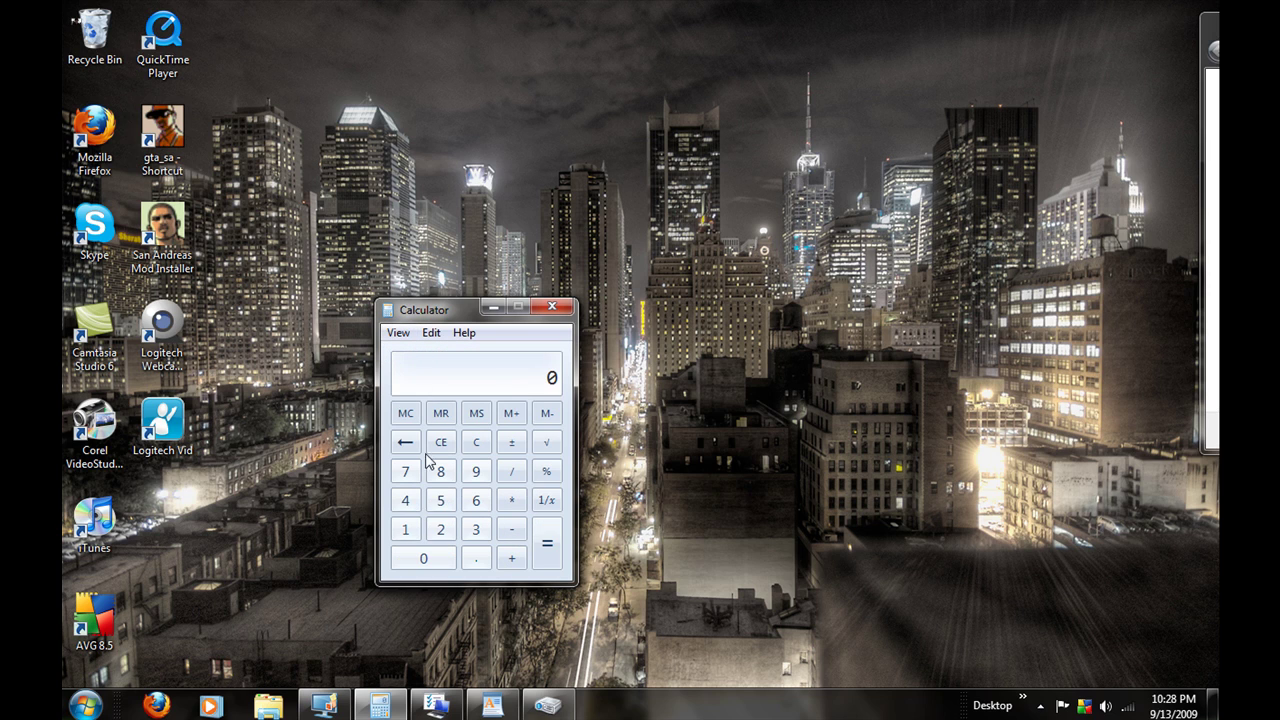
Step: Calculate 1 + 1 in Standard mode and close the calculator
click(408, 529)
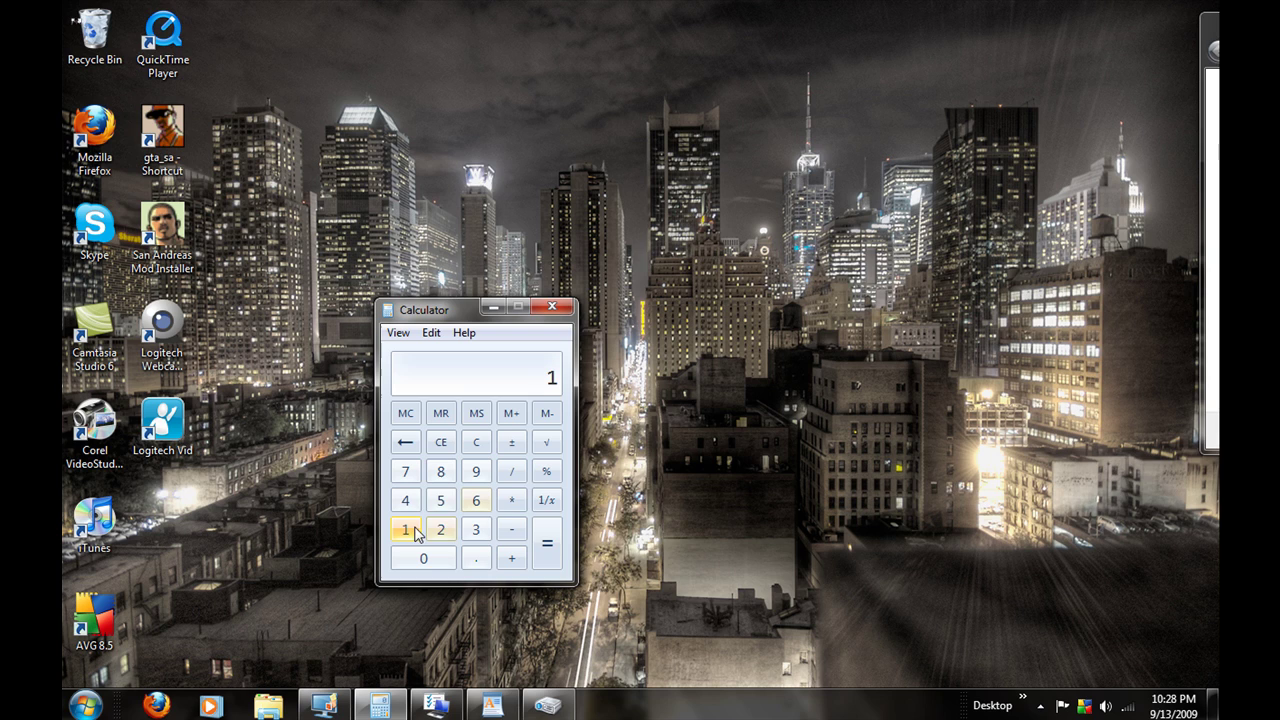
click(513, 560)
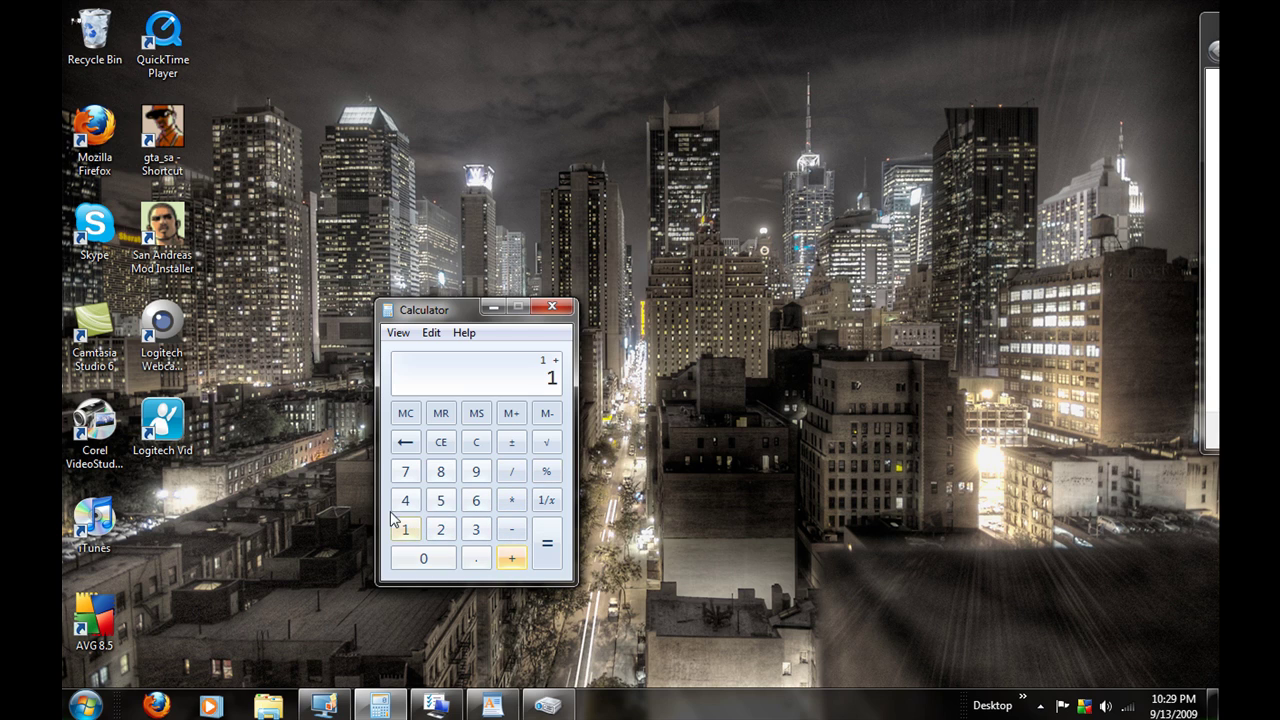
click(406, 530)
click(549, 558)
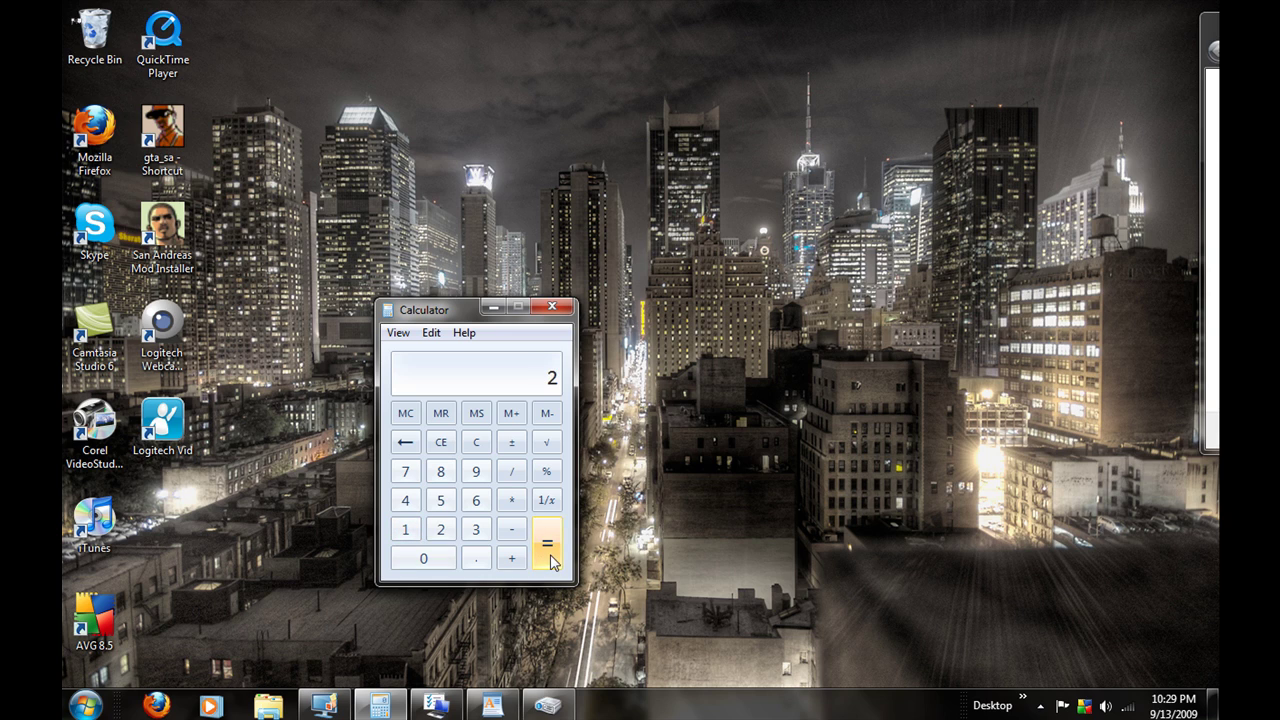
click(552, 306)
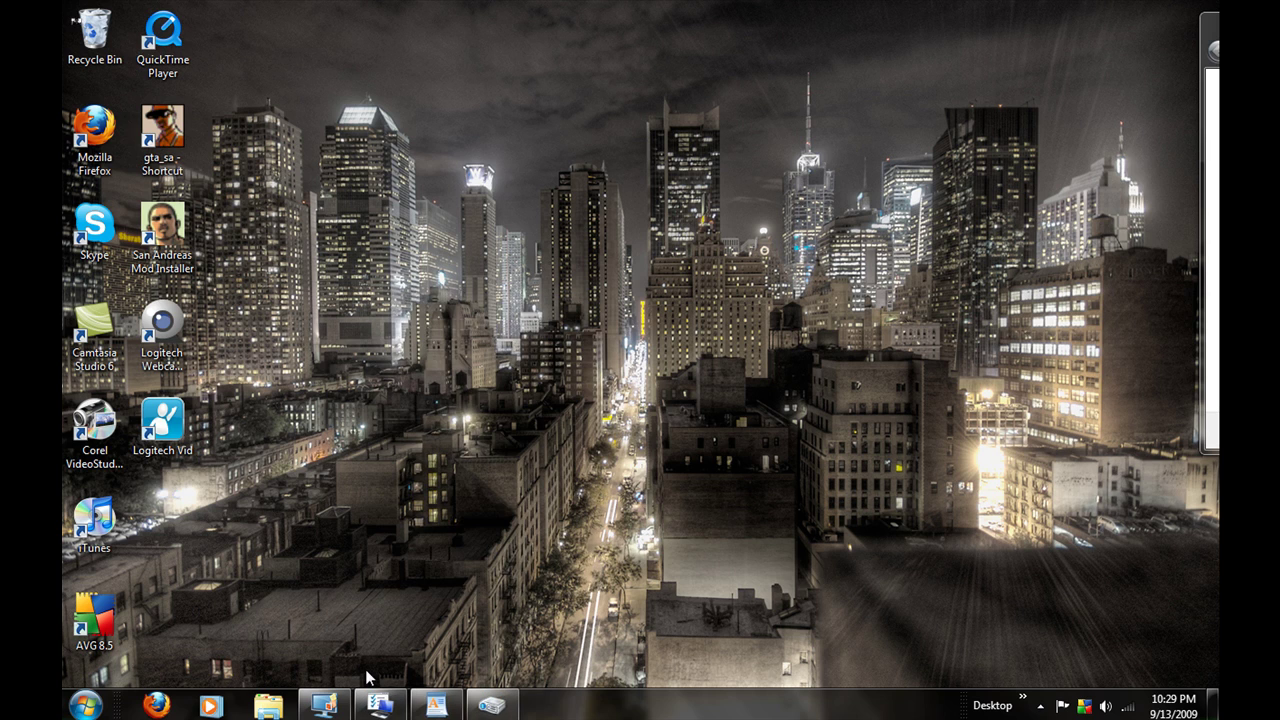
Step: Bring up Windows Mobility Center, try its display brightness slider, review the remaining settings, and close it
click(380, 706)
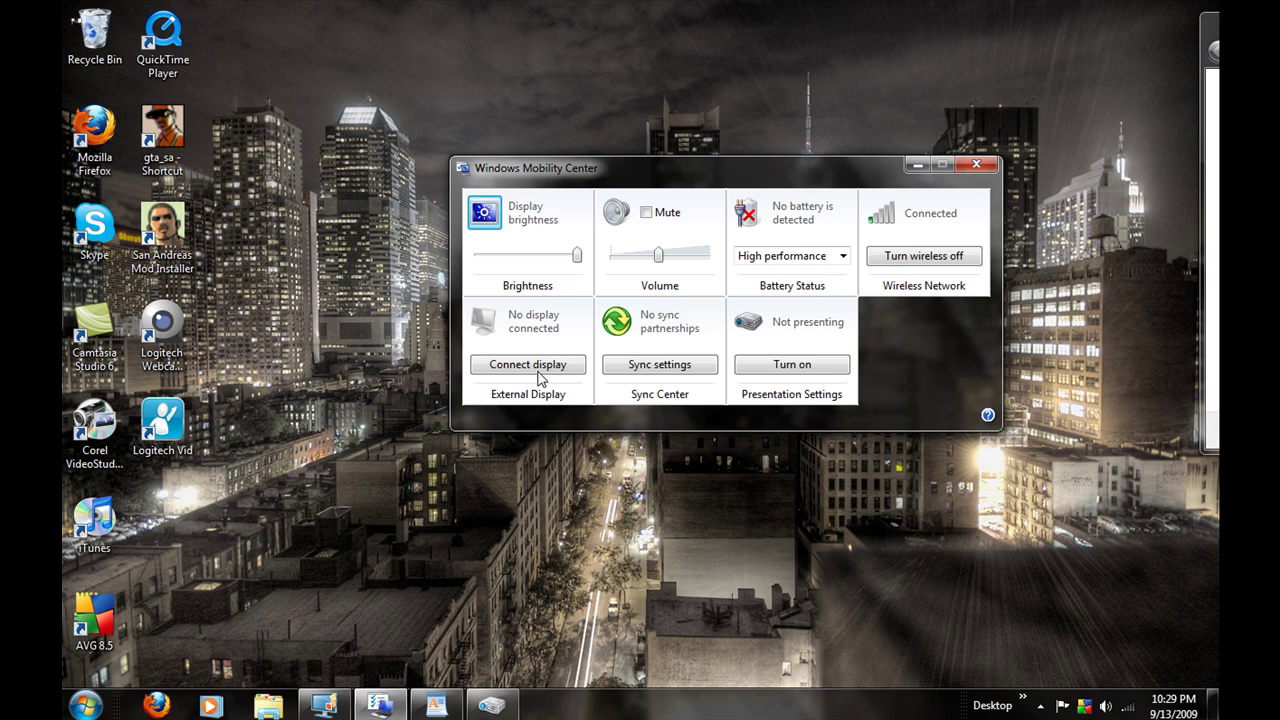
mouse_move(576, 256)
mouse_down()
mouse_move(562, 258)
mouse_move(580, 255)
mouse_up()
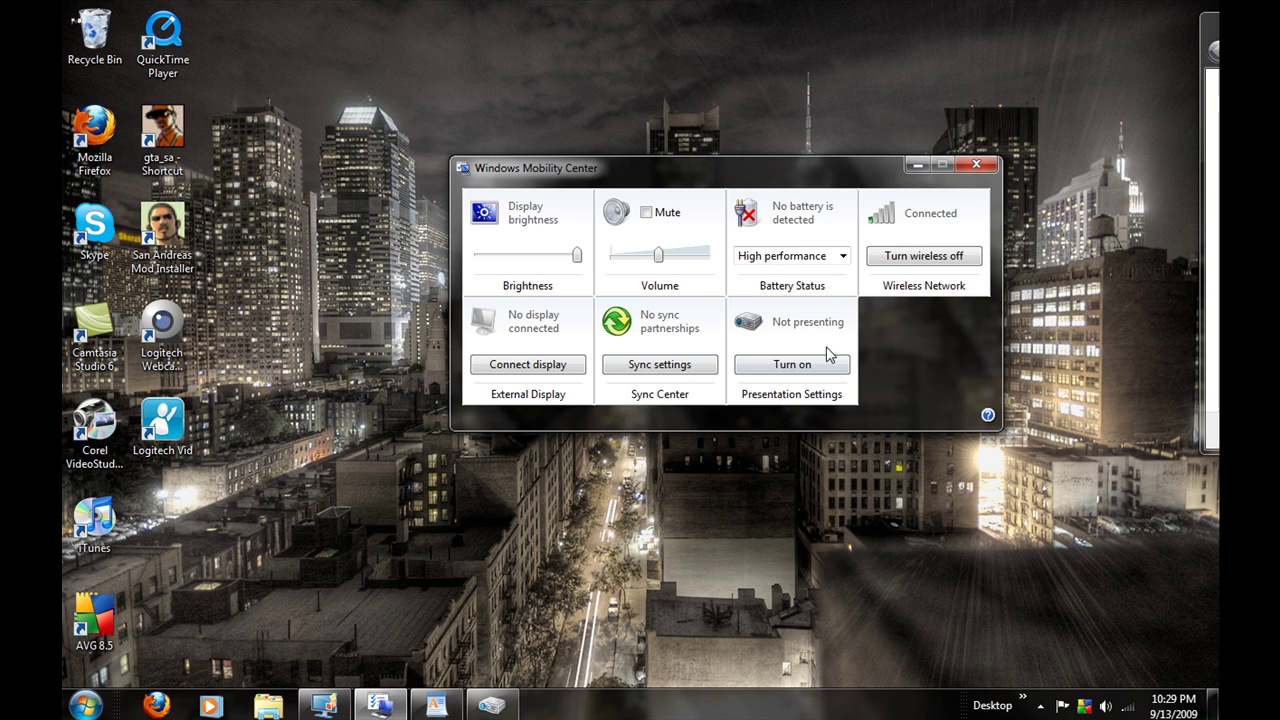
click(993, 166)
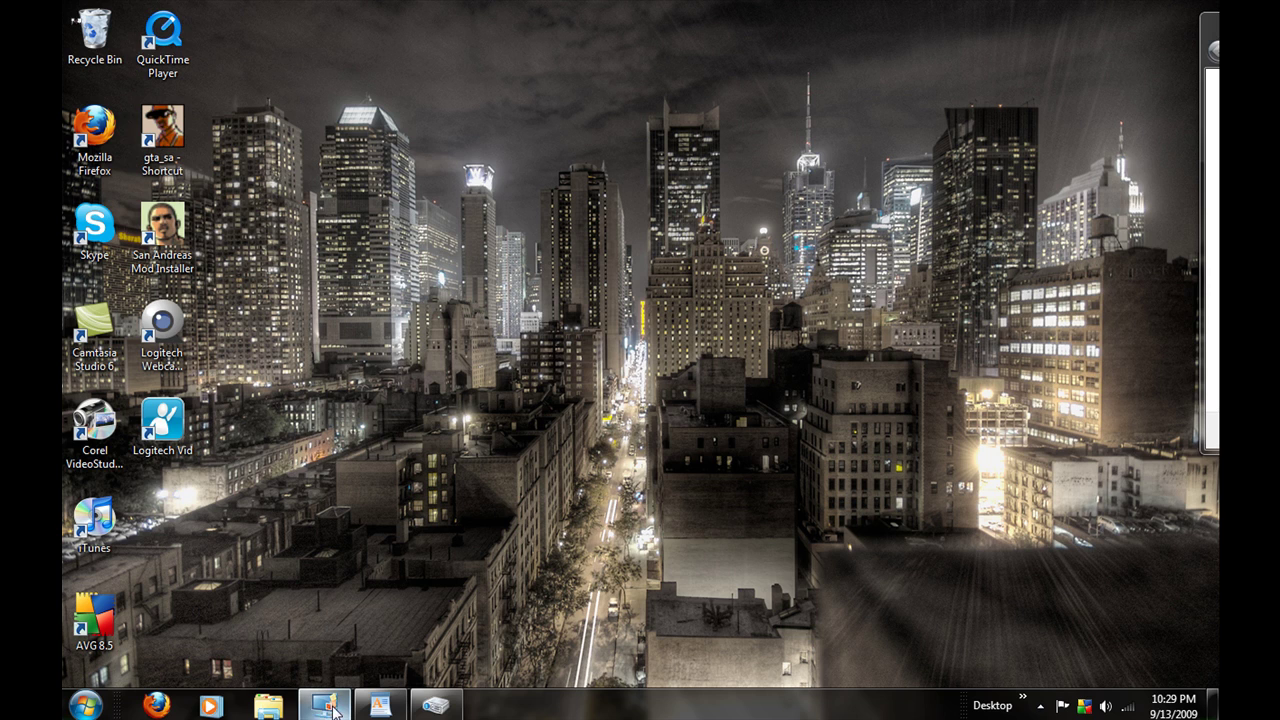
Step: Switch to WordPad, insert a Paint drawing, sketch a looping black brush stroke on its canvas, and return to the document
click(380, 705)
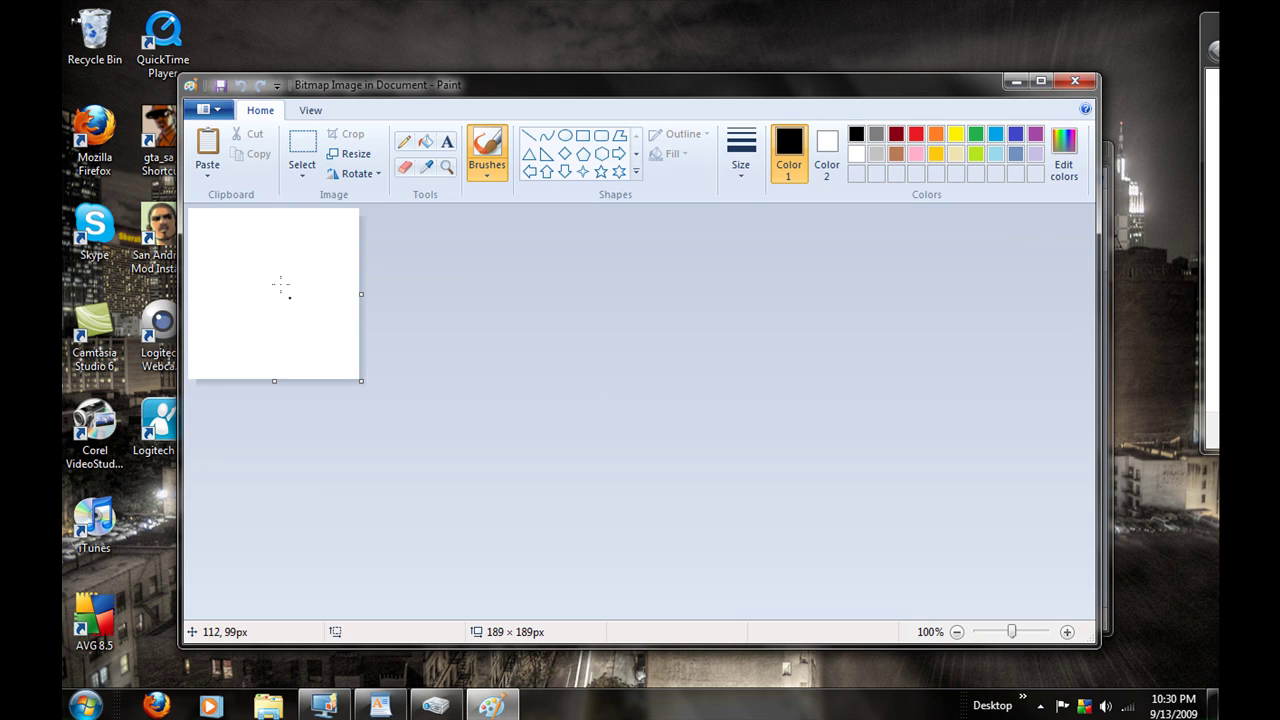
mouse_move(280, 285)
mouse_down()
mouse_move(314, 330)
mouse_move(290, 332)
mouse_move(318, 330)
mouse_up()
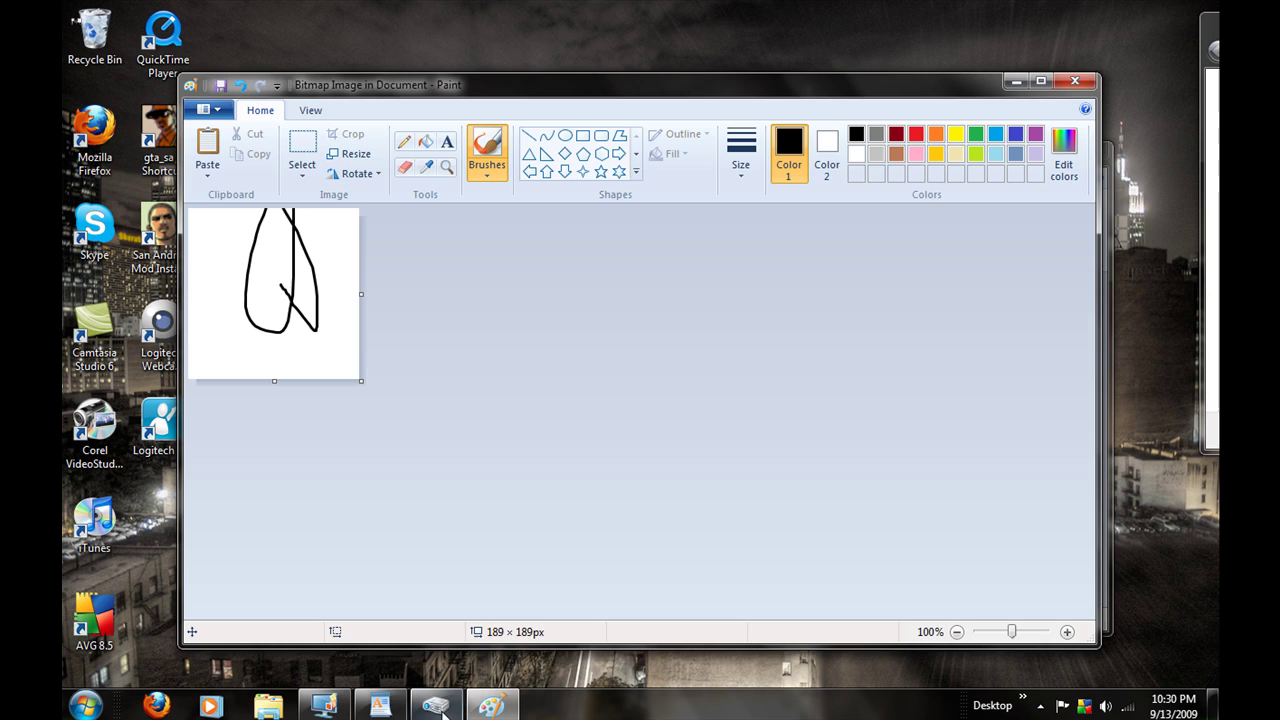
click(379, 706)
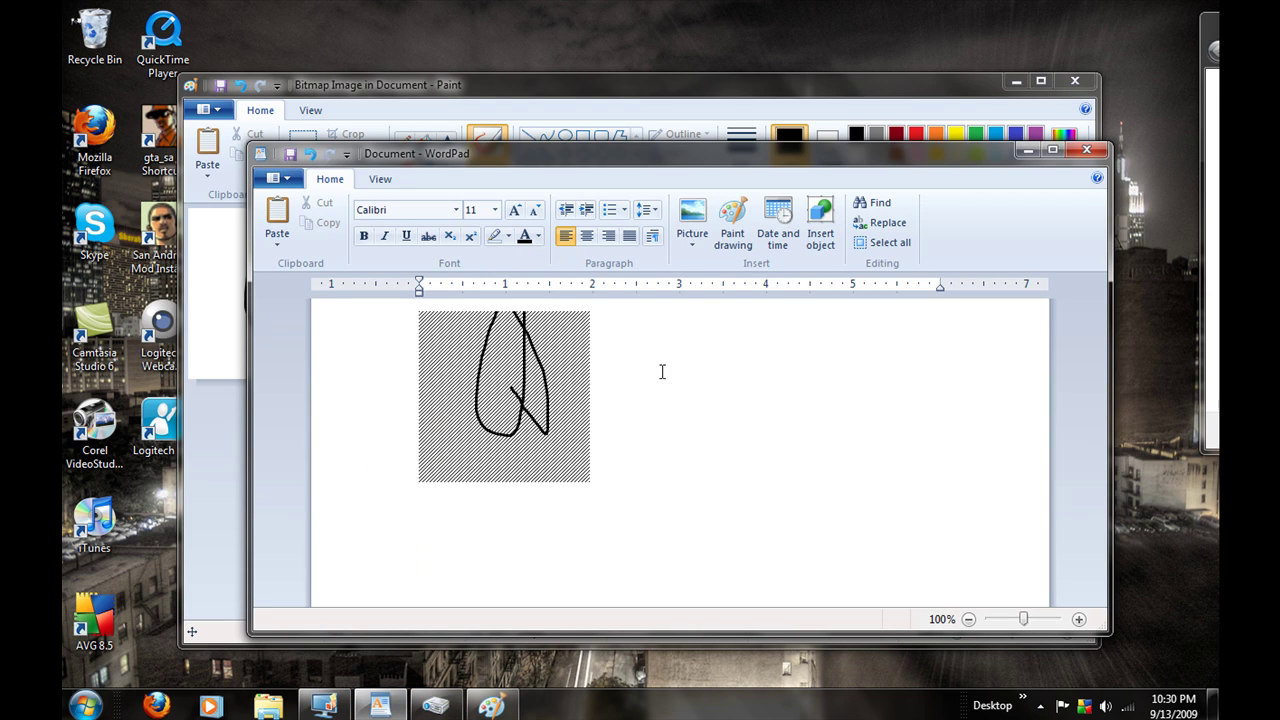
Step: Enlarge the embedded drawing in the WordPad document to about 3.8 inches wide
click(587, 478)
drag(589, 479, 600, 497)
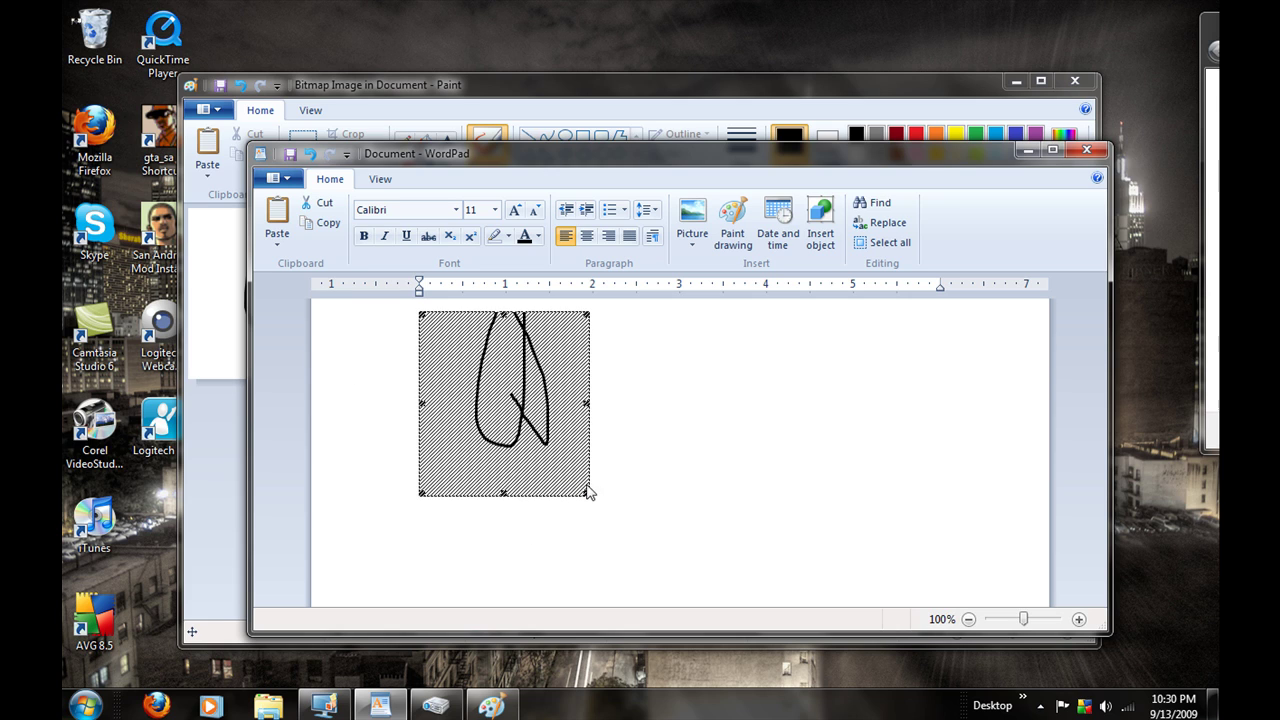
mouse_move(588, 494)
mouse_down()
mouse_move(691, 583)
mouse_move(740, 587)
mouse_up()
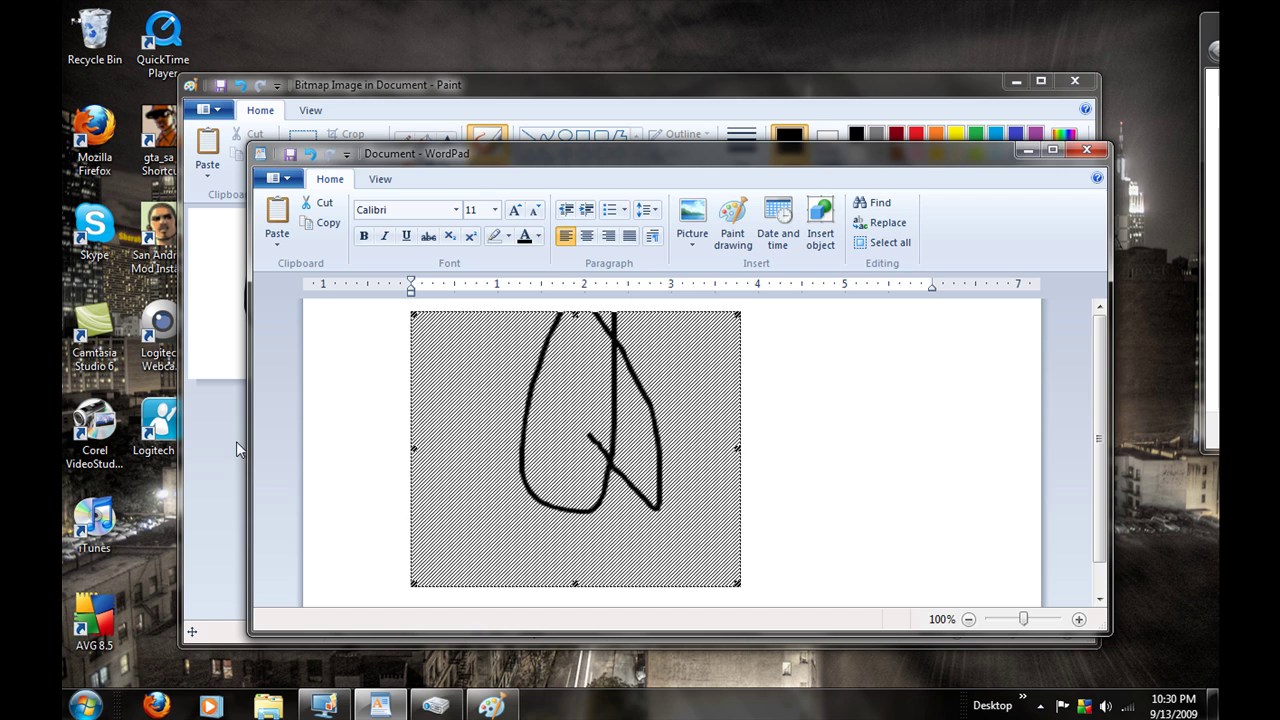
Step: Add overlapping freehand loops beside the first stroke in the linked Paint drawing, and return to the WordPad document
click(244, 348)
mouse_move(244, 348)
mouse_down()
mouse_move(236, 372)
mouse_move(250, 290)
mouse_up()
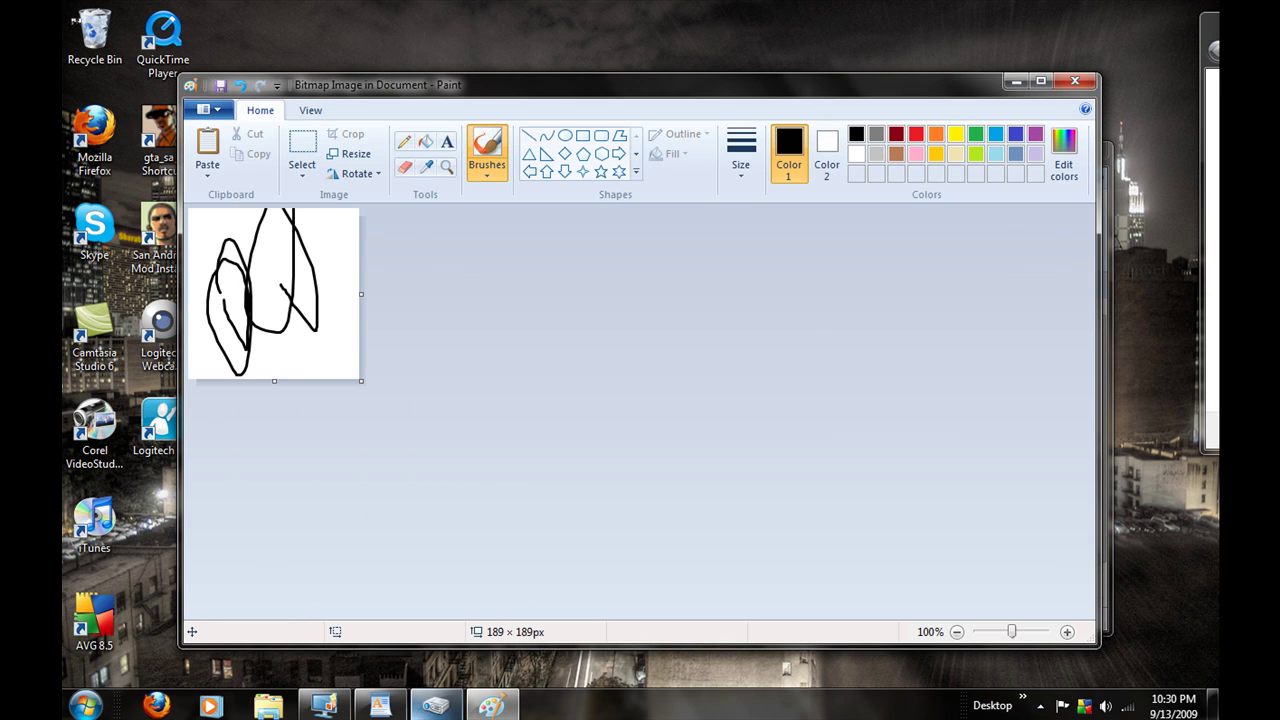
click(380, 706)
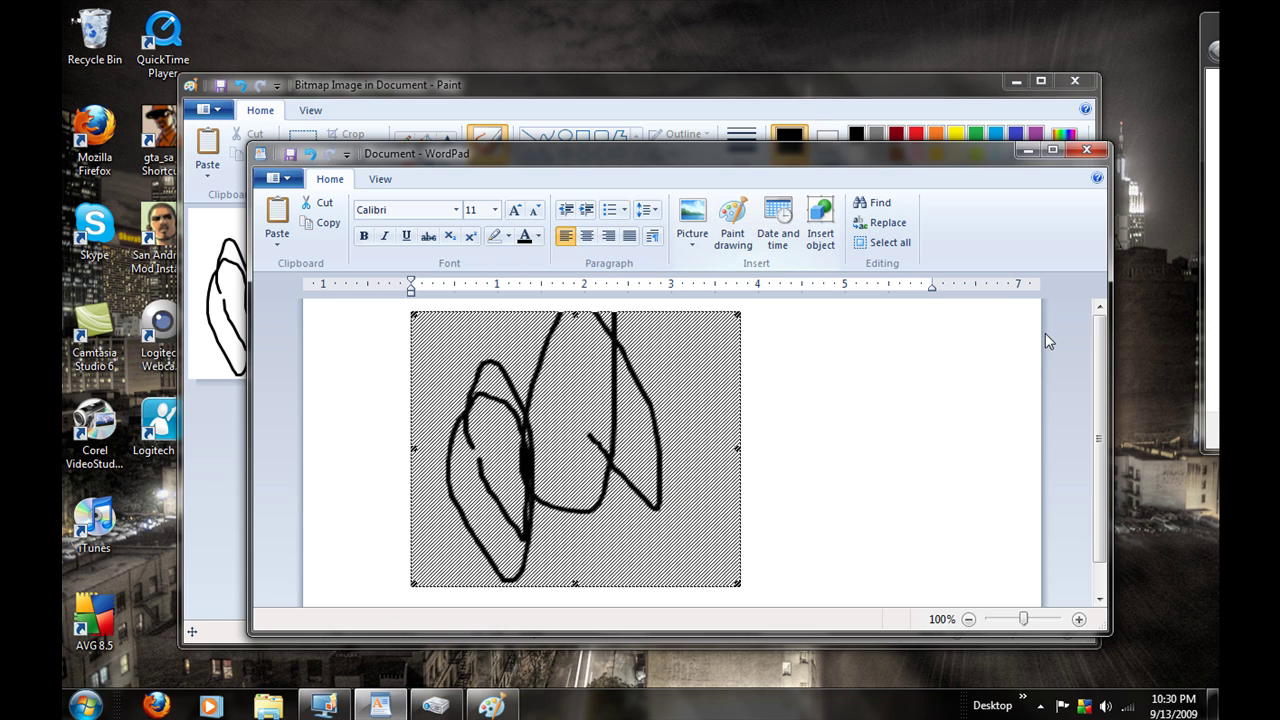
Step: Review the file formats WordPad offers for saving a copy of the document, and cancel the save
click(286, 178)
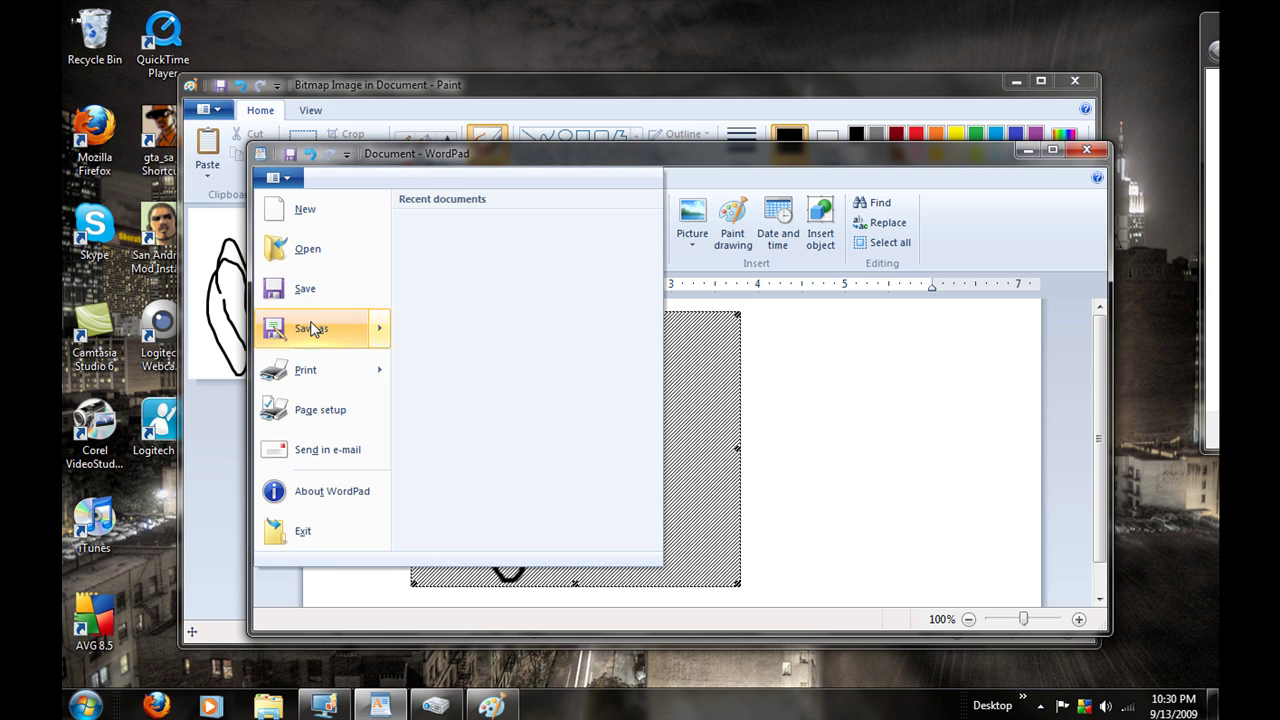
mouse_move(372, 332)
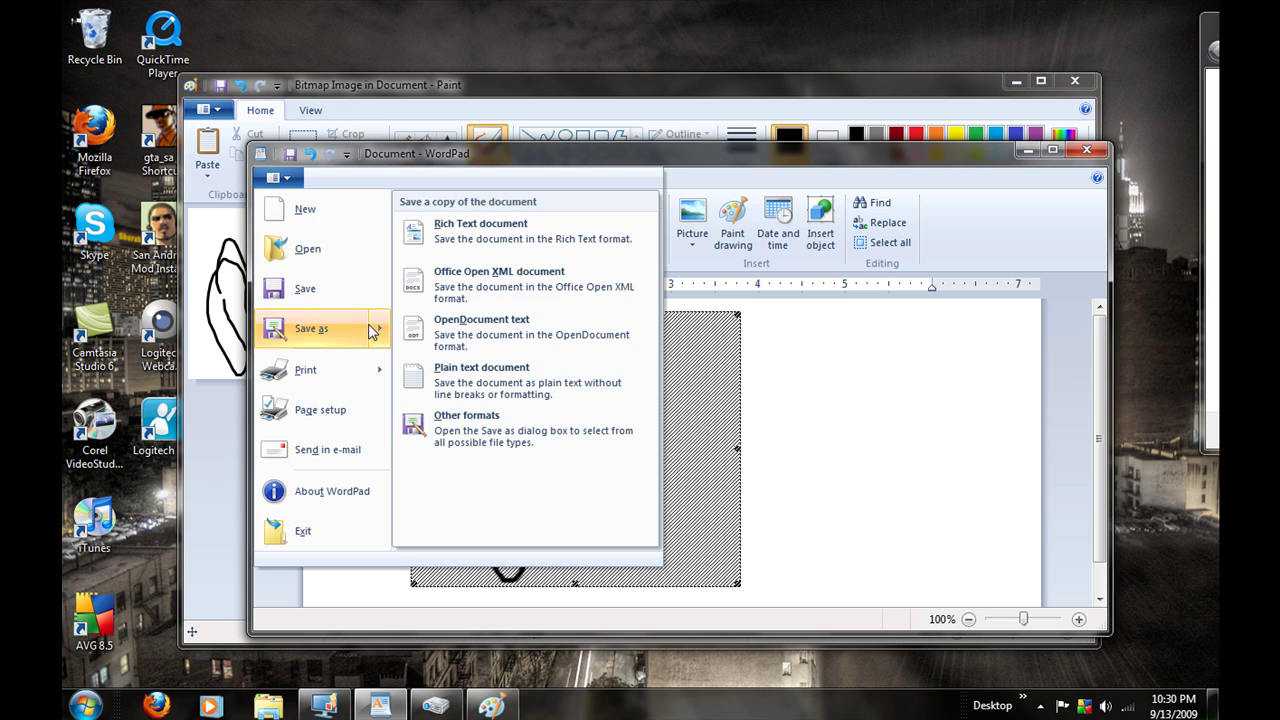
click(450, 432)
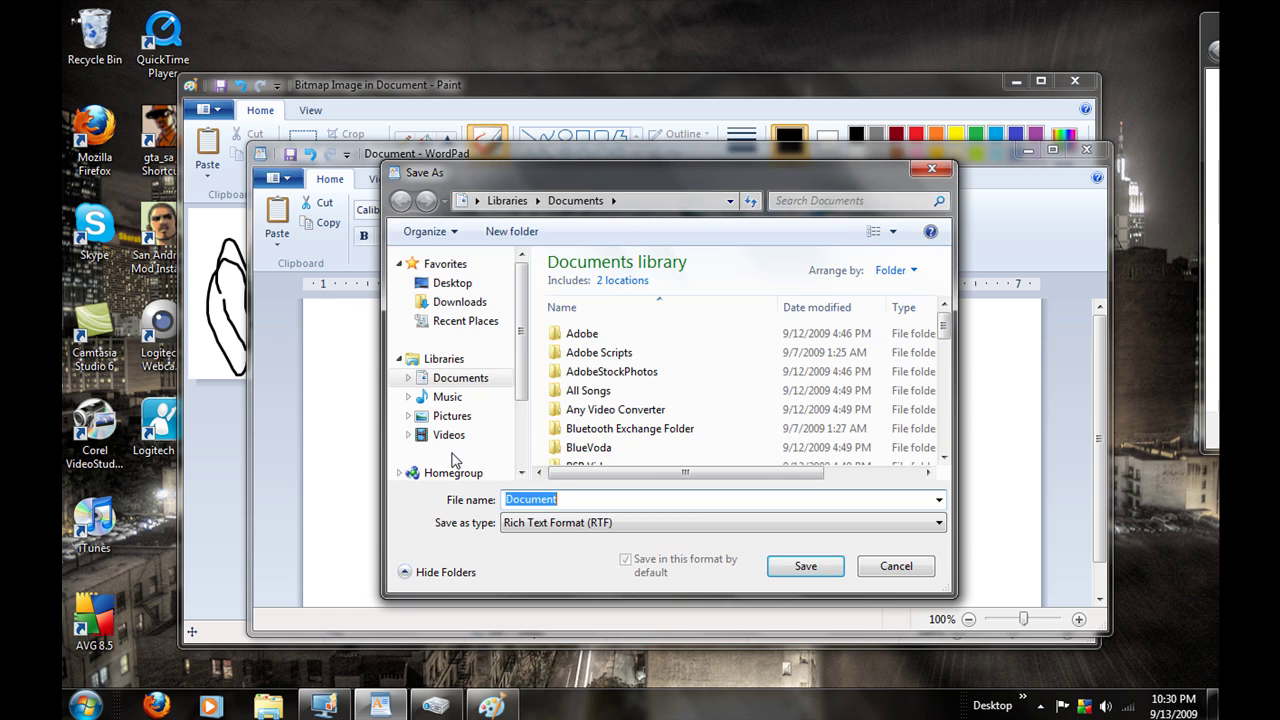
click(526, 524)
click(526, 531)
click(526, 530)
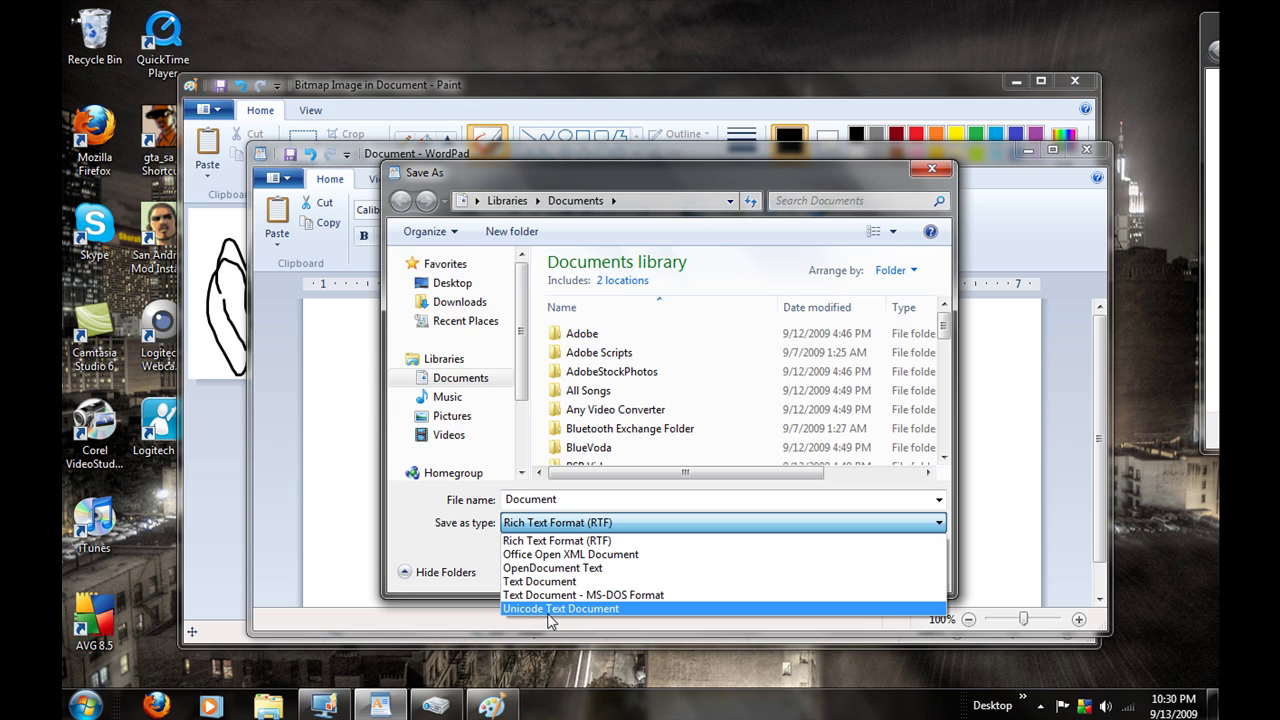
click(924, 172)
click(924, 172)
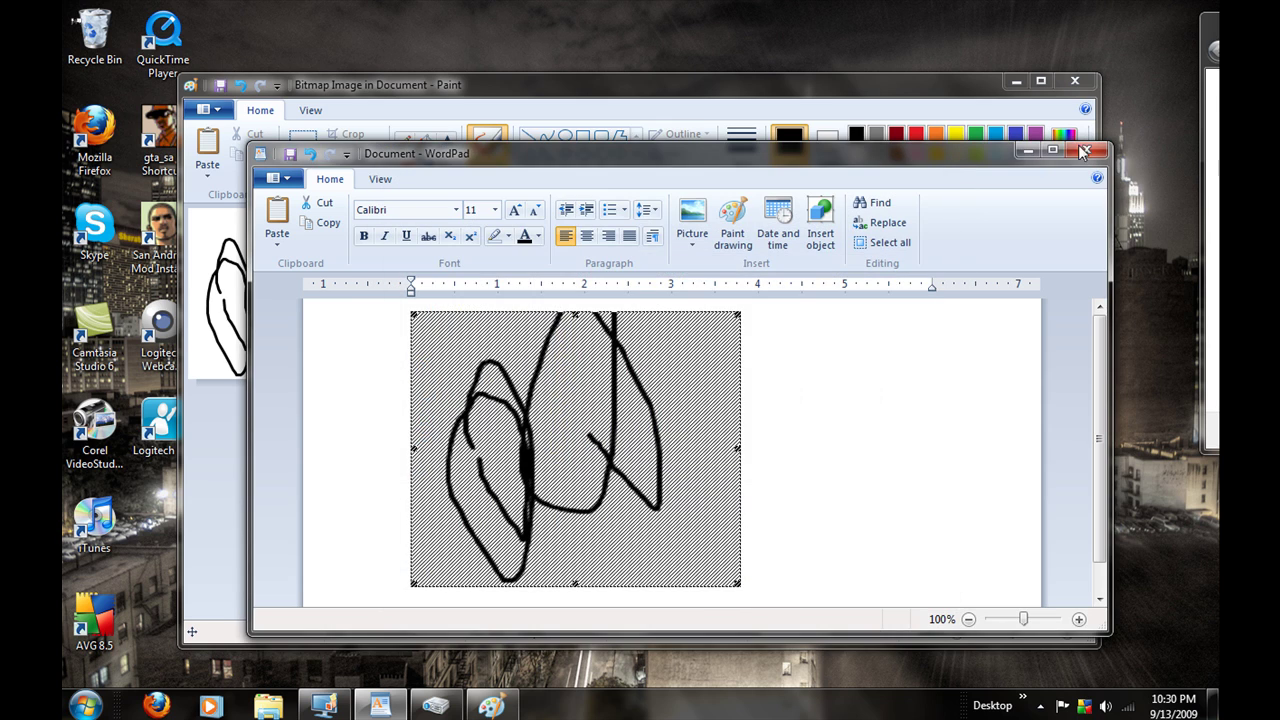
Step: Close the WordPad document without saving its changes
click(1085, 152)
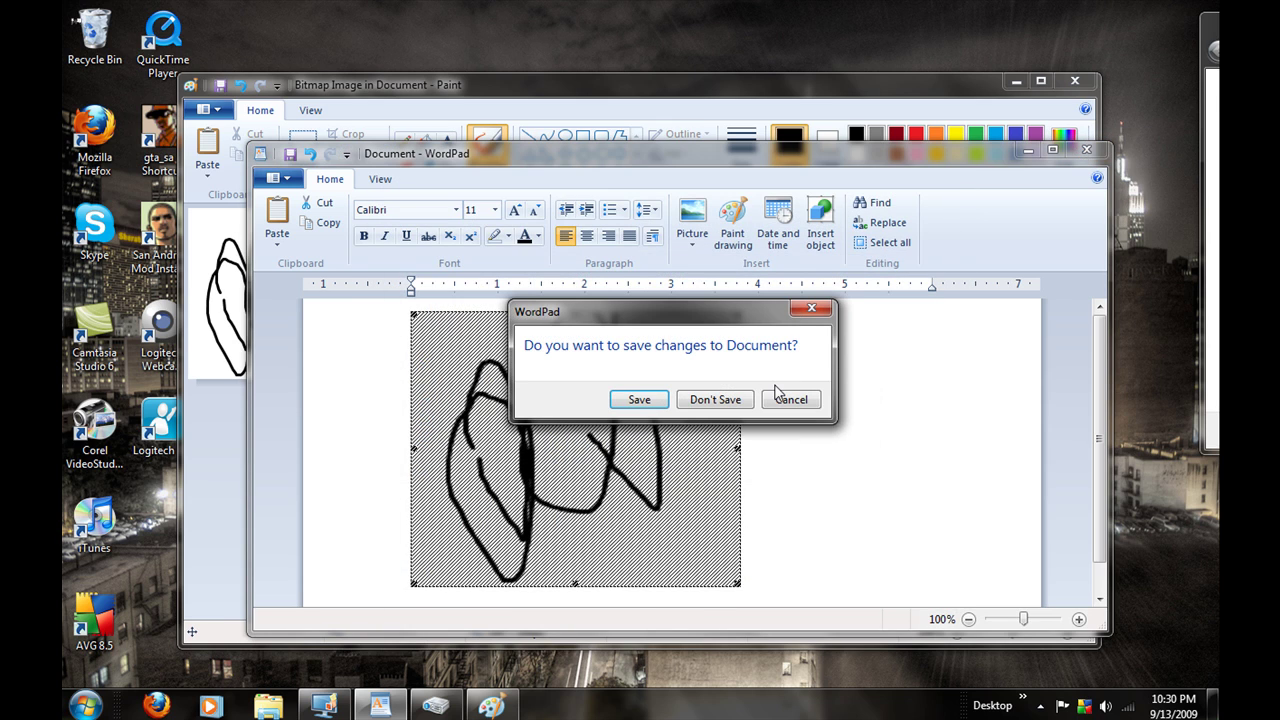
click(703, 399)
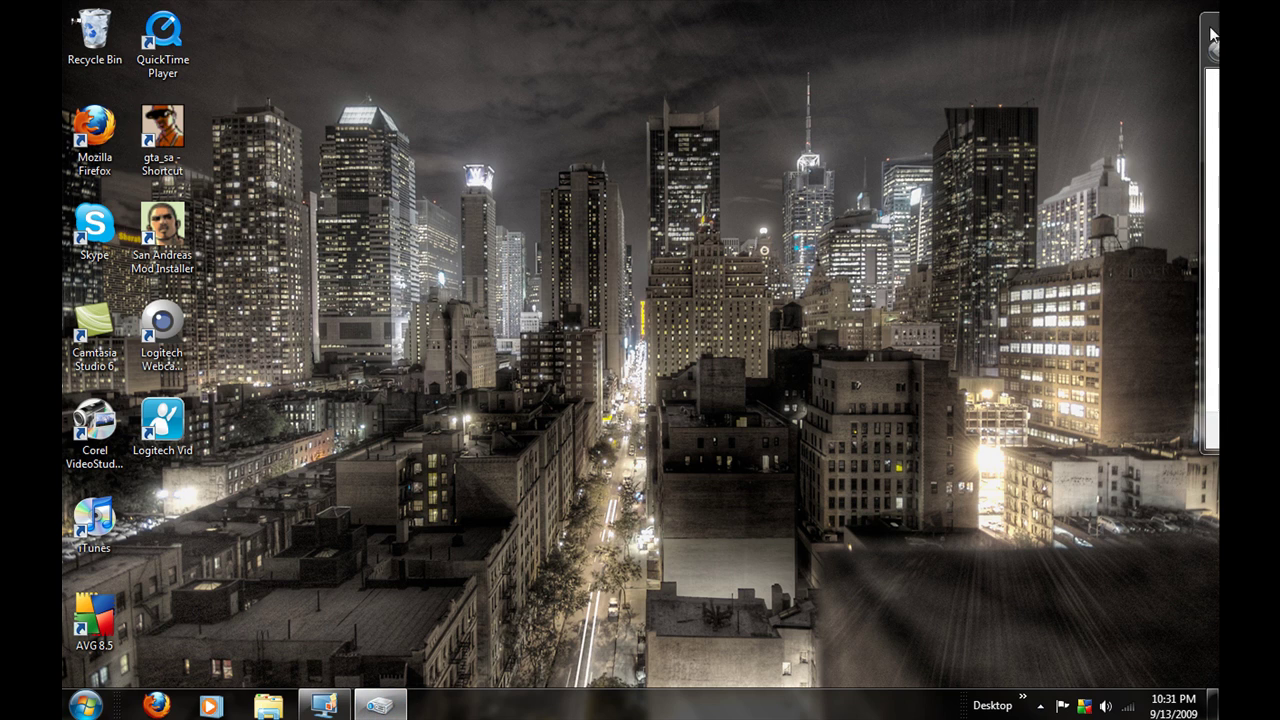
Step: Bring the Connect to a Network Projector window fully onto the desktop, review its connection options, and close it
drag(1212, 35, 524, 26)
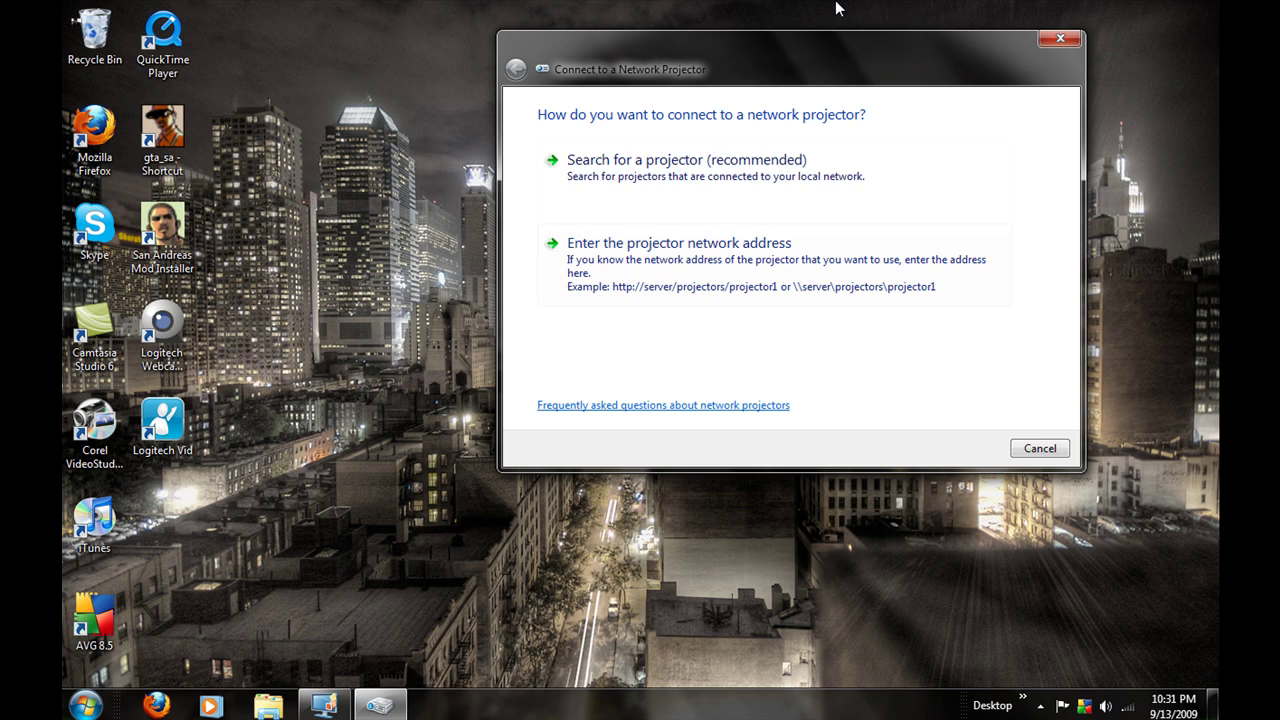
click(1059, 40)
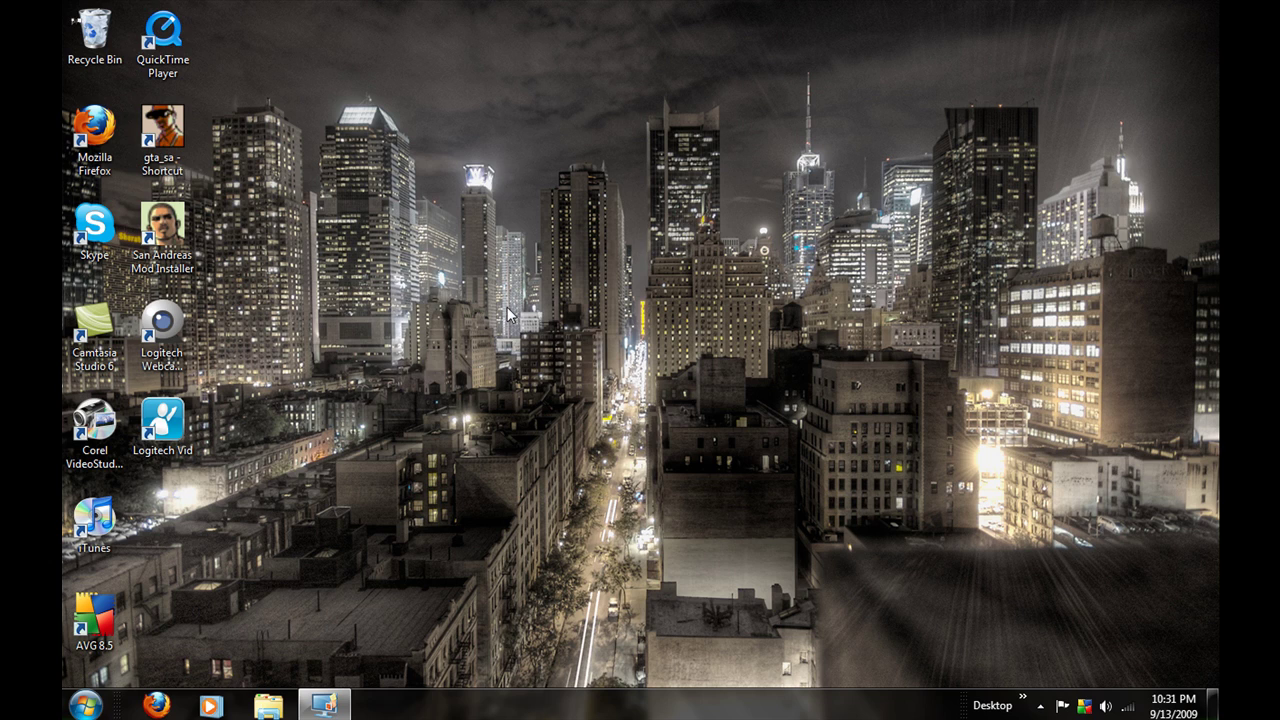